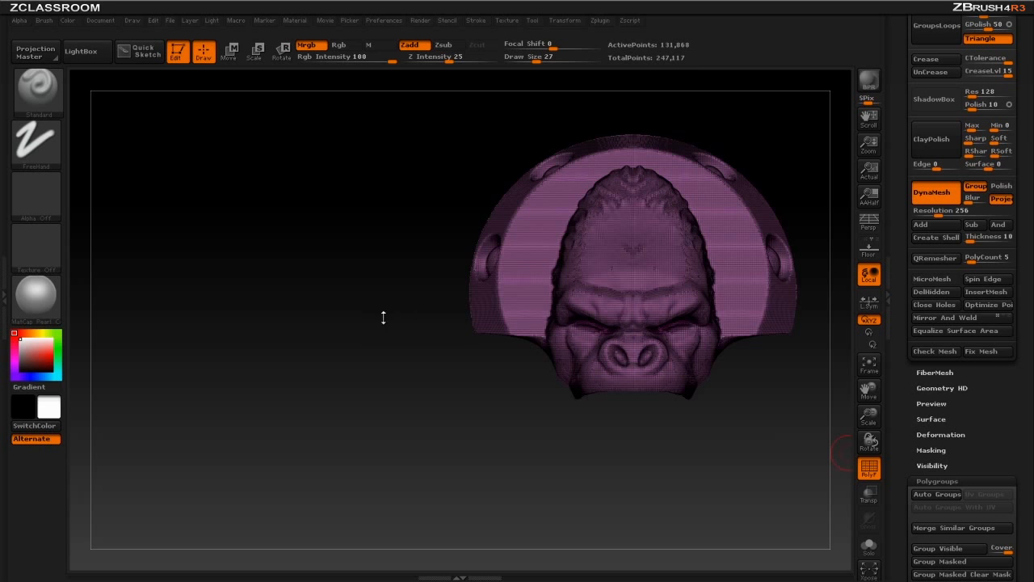
# - Turn off the polyframe display and make both the upper and lower teeth subtools visible
pyautogui.moveTo(796, 291); pyautogui.dragTo(768, 238)
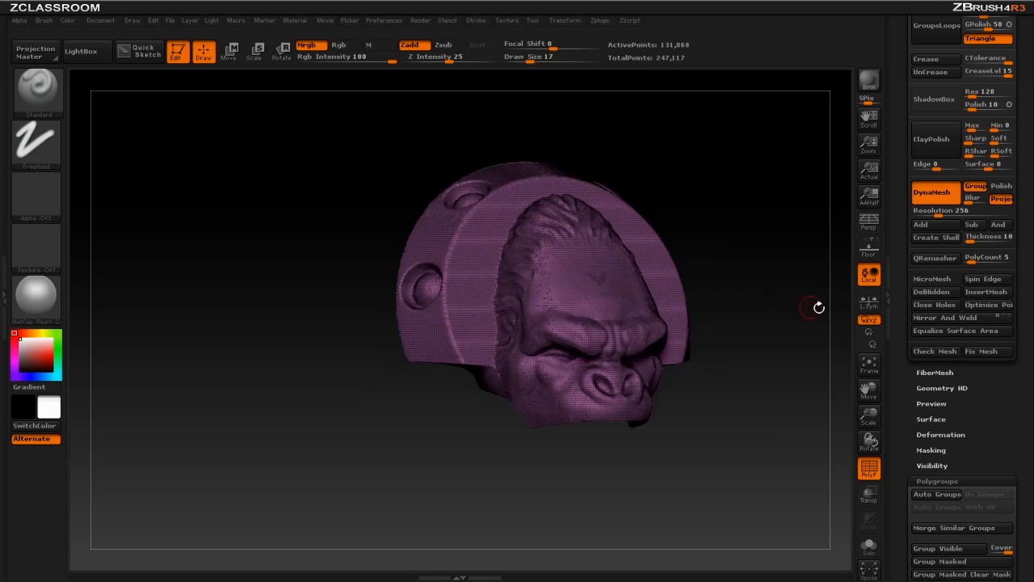
pyautogui.scroll(1, 901, 311)
pyautogui.click(869, 467)
pyautogui.scroll(15, 896, 325)
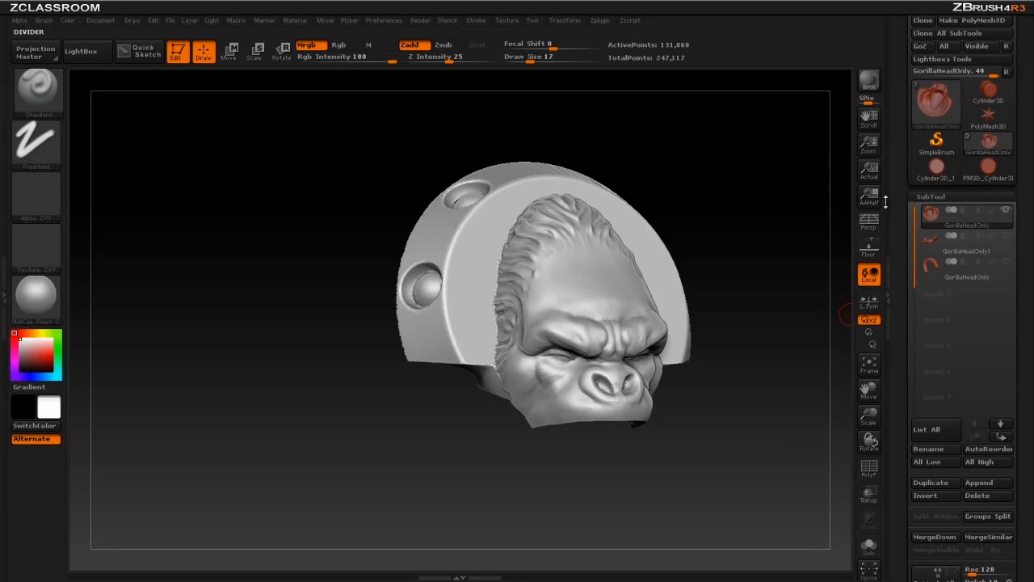
pyautogui.click(1006, 235)
pyautogui.click(1007, 261)
pyautogui.moveTo(771, 345); pyautogui.dragTo(726, 319)
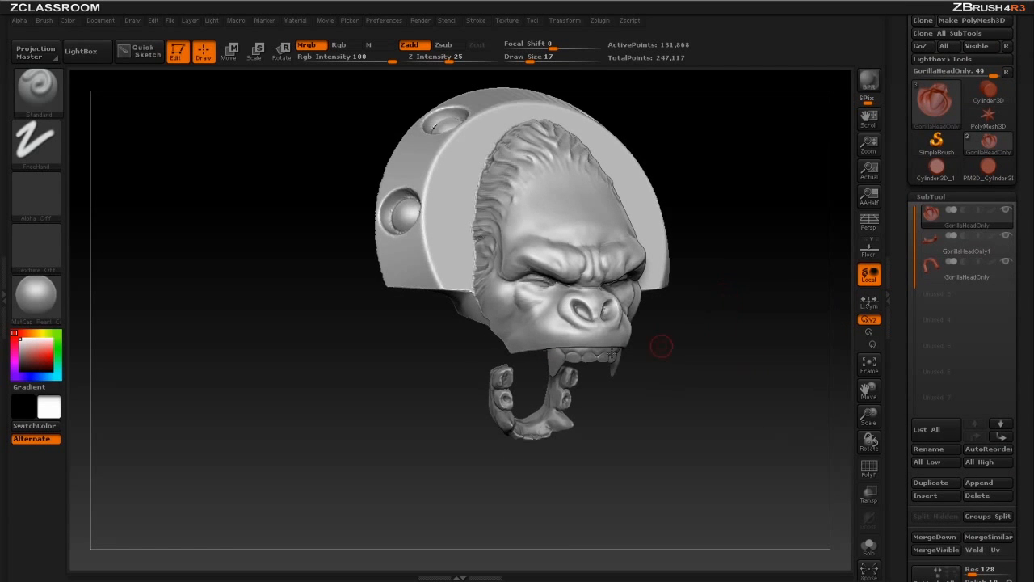
# - Delete the lower teeth subtool beneath the gorilla head
pyautogui.keyDown('alt'); pyautogui.click(505, 398); pyautogui.keyUp('alt')
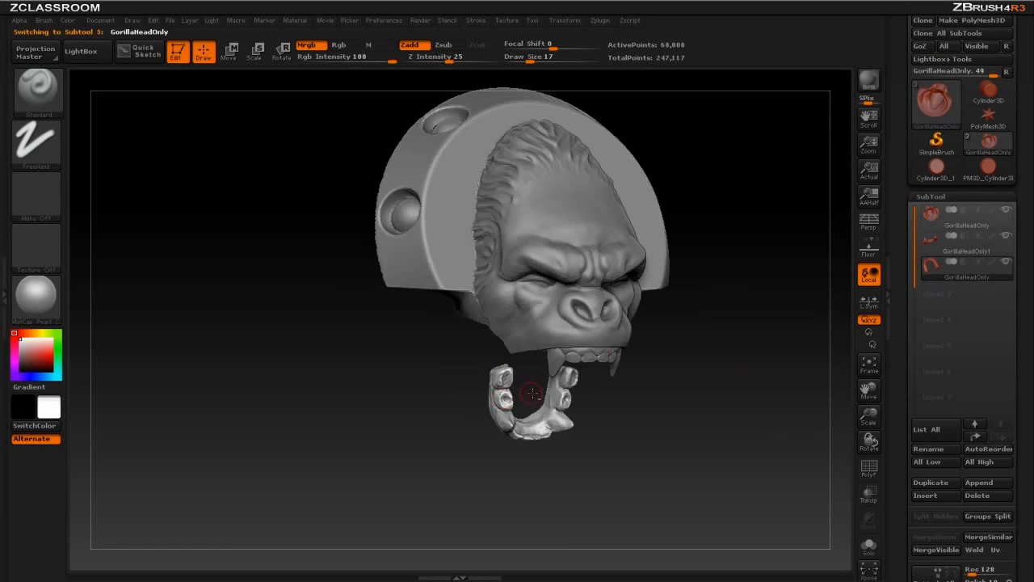
pyautogui.scroll(-2, 913, 396)
pyautogui.click(985, 456)
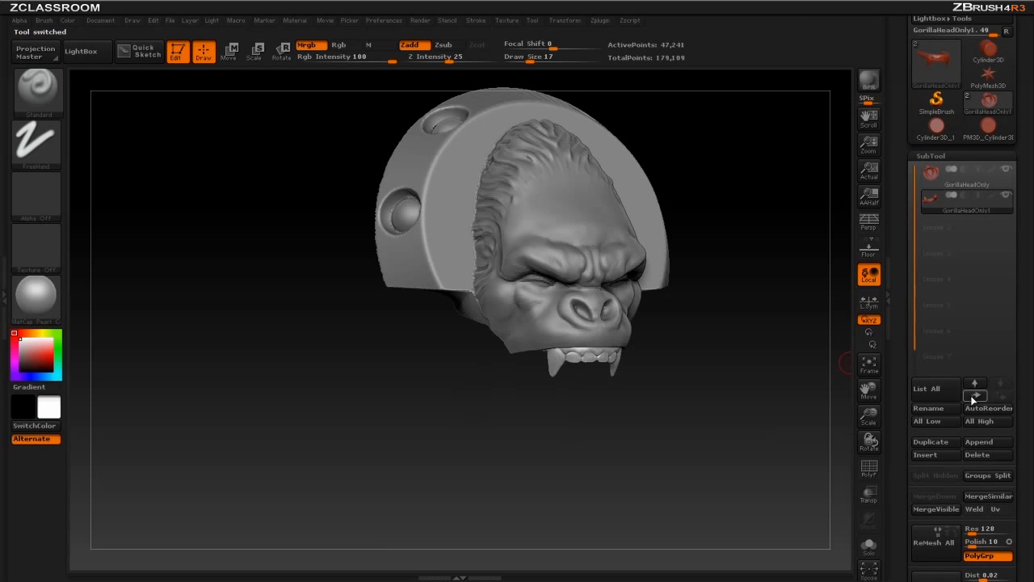
pyautogui.moveTo(786, 303); pyautogui.dragTo(706, 327)
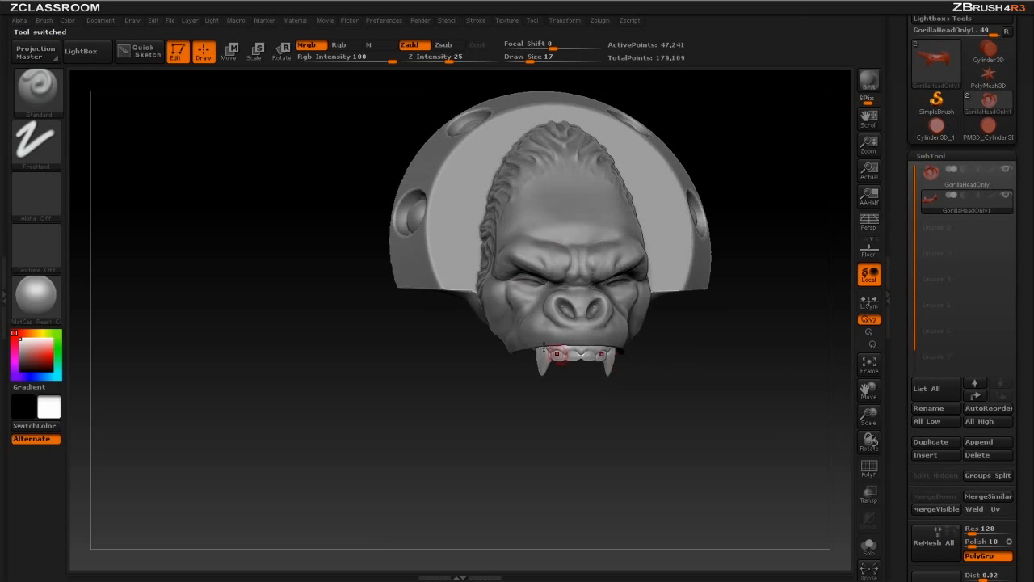
pyautogui.moveTo(585, 367); pyautogui.dragTo(679, 366)
pyautogui.moveTo(723, 304); pyautogui.dragTo(710, 313)
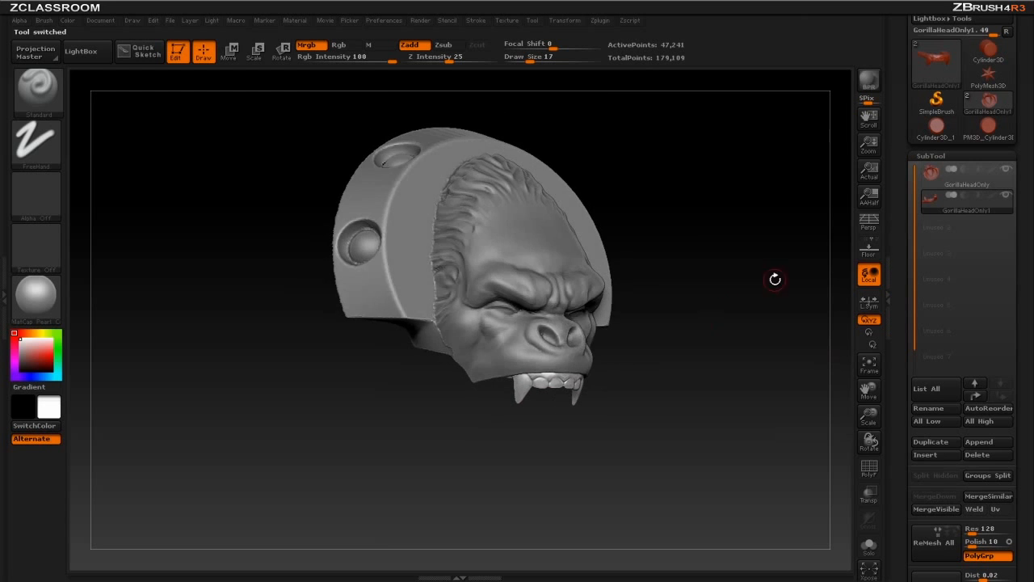
# - Merge the gorilla head subtool down with the upper teeth and turn on the polyframe display
pyautogui.click(962, 173)
pyautogui.scroll(-3, 970, 283)
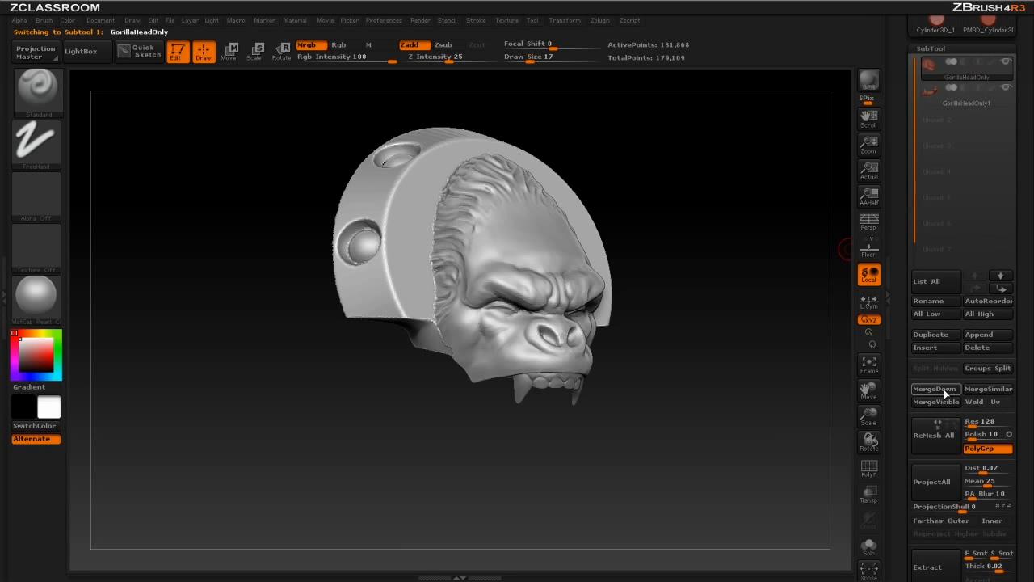
pyautogui.click(936, 389)
pyautogui.moveTo(759, 393); pyautogui.dragTo(547, 334)
pyautogui.keyDown('alt'); pyautogui.moveTo(733, 379); pyautogui.dragTo(731, 356); pyautogui.keyUp('alt')
pyautogui.click(868, 467)
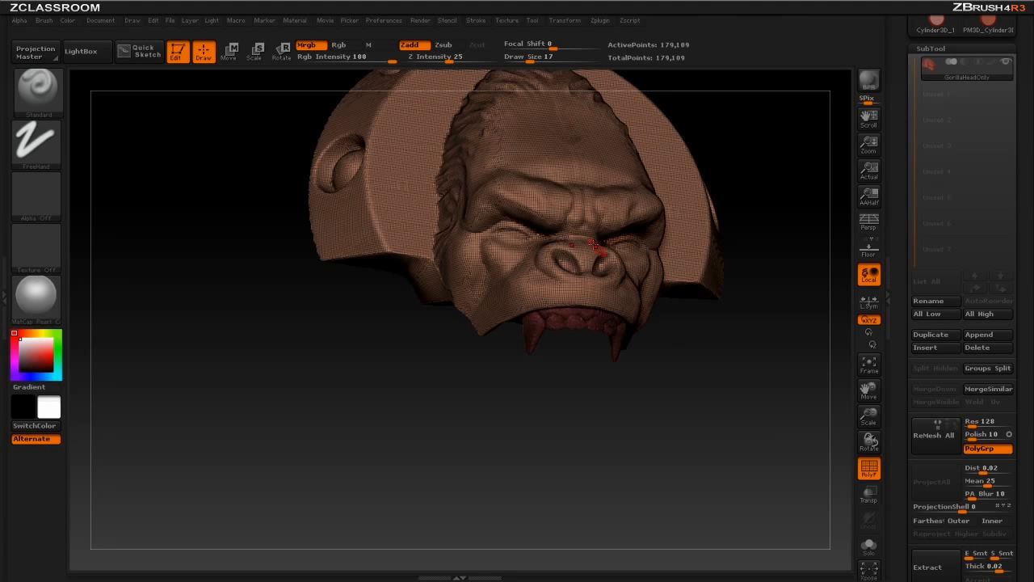
# - Convert the merged gorilla head into a DynaMesh at resolution 256 and turn off the polyframe display
pyautogui.scroll(-1, 903, 373)
pyautogui.scroll(-10, 912, 372)
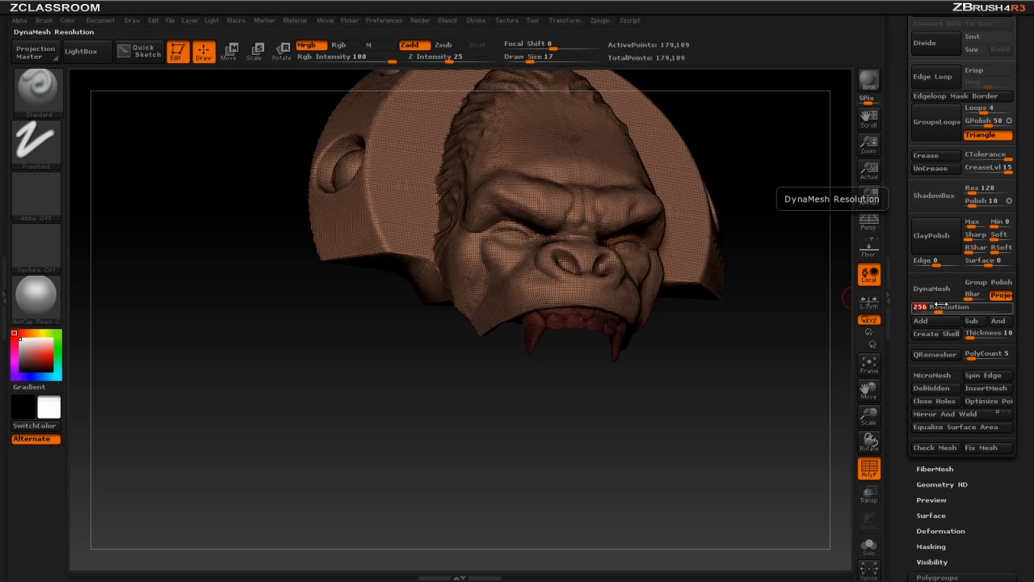
pyautogui.click(938, 291)
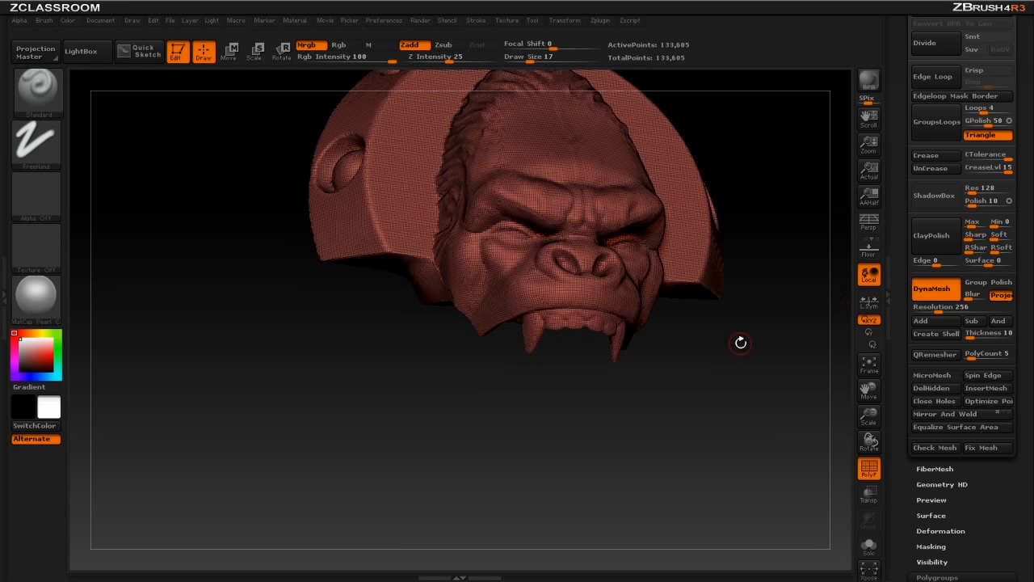
pyautogui.hotkey('shift', 'f')
pyautogui.moveTo(845, 439); pyautogui.dragTo(750, 376)
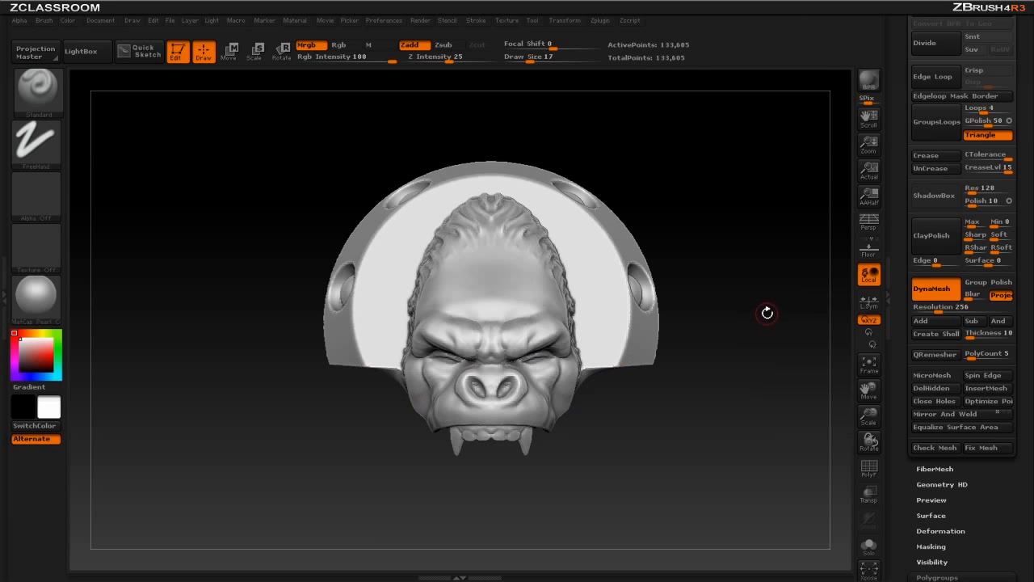
# - Load the BlackJackMerged.ZTL tool from the BlackJack folder
pyautogui.moveTo(900, 287); pyautogui.dragTo(898, 501)
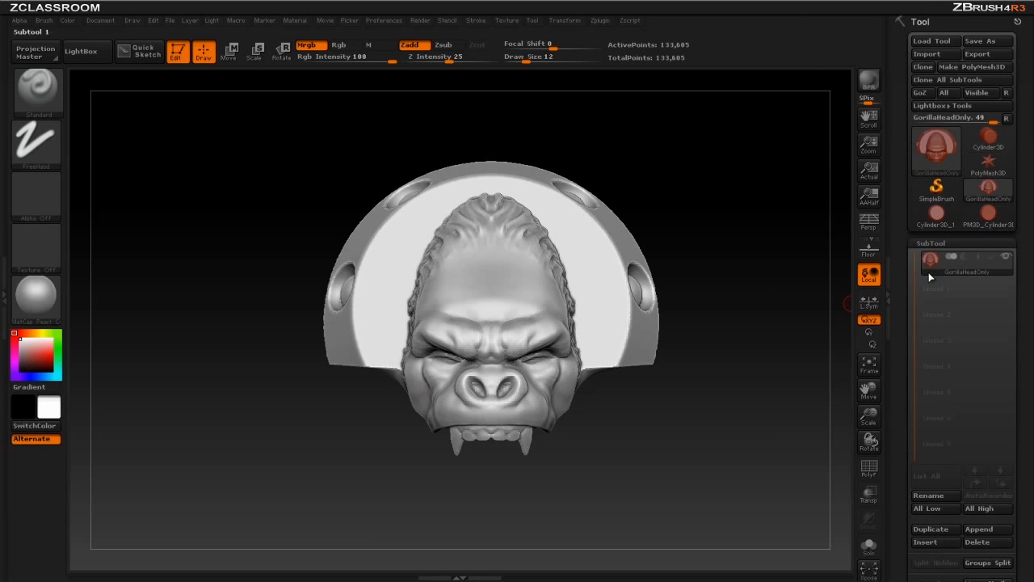
pyautogui.click(956, 40)
pyautogui.press('BackSpace')
pyautogui.doubleClick(218, 104)
pyautogui.doubleClick(228, 91)
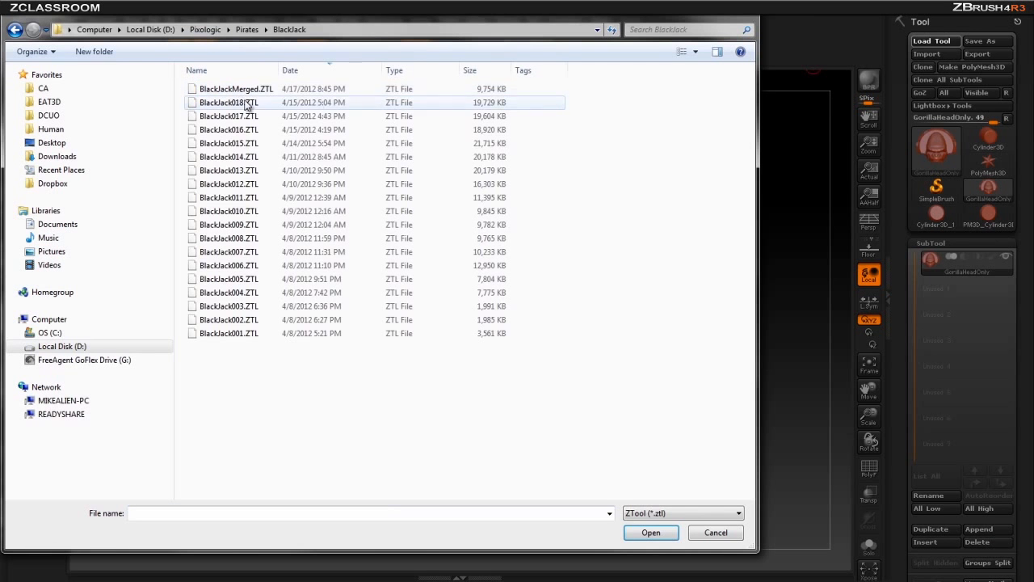
pyautogui.doubleClick(234, 89)
pyautogui.keyDown('alt'); pyautogui.moveTo(784, 296); pyautogui.dragTo(683, 190); pyautogui.keyUp('alt')
pyautogui.keyDown('alt'); pyautogui.moveTo(725, 184); pyautogui.dragTo(725, 315); pyautogui.keyUp('alt')
pyautogui.moveTo(779, 292); pyautogui.dragTo(794, 290)
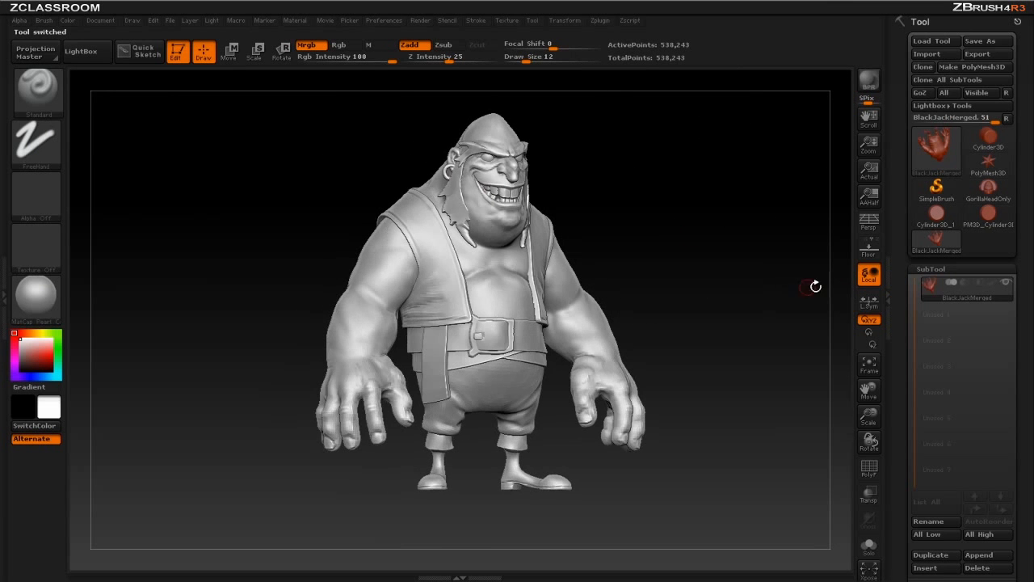
# - Append the GorillaHeadOnly tool as a subtool of the pirate character
pyautogui.scroll(-5, 898, 367)
pyautogui.click(978, 344)
pyautogui.click(979, 343)
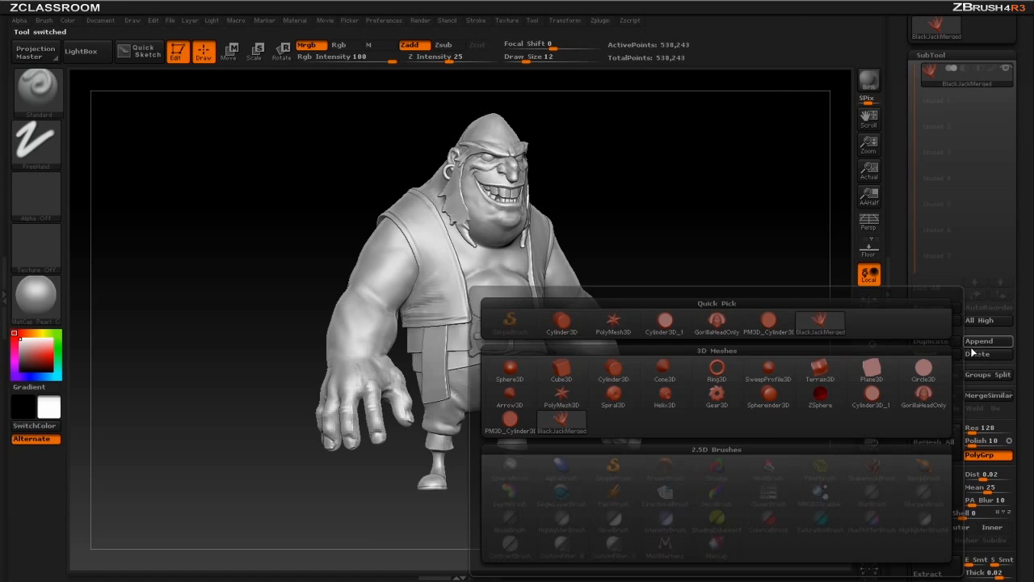
pyautogui.click(728, 333)
pyautogui.keyDown('shift'); pyautogui.moveTo(759, 318); pyautogui.dragTo(831, 253); pyautogui.keyUp('shift')
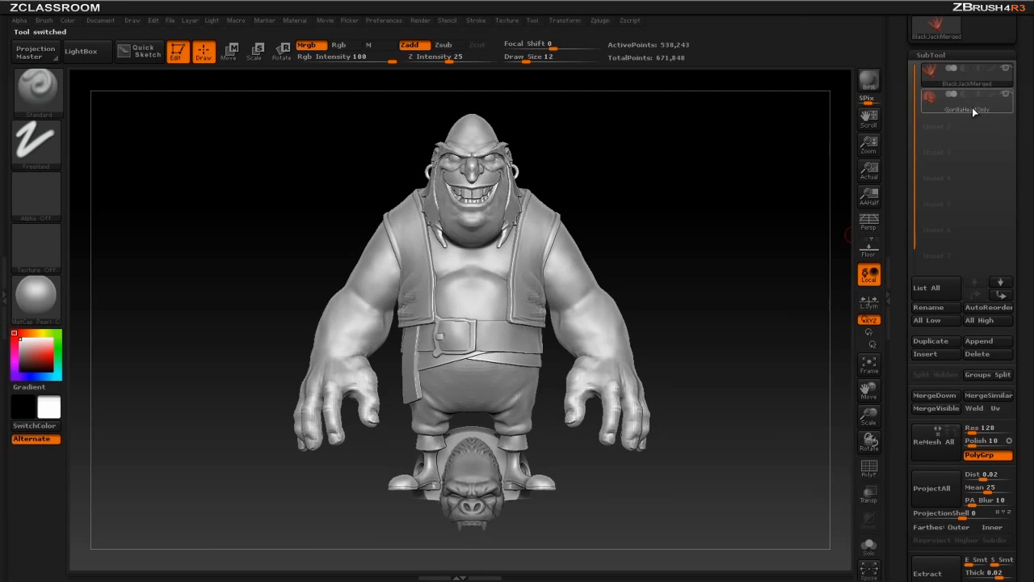
# - Move the gorilla head subtool from the pirate's feet up onto the front of his head
pyautogui.click(979, 111)
pyautogui.press('w')
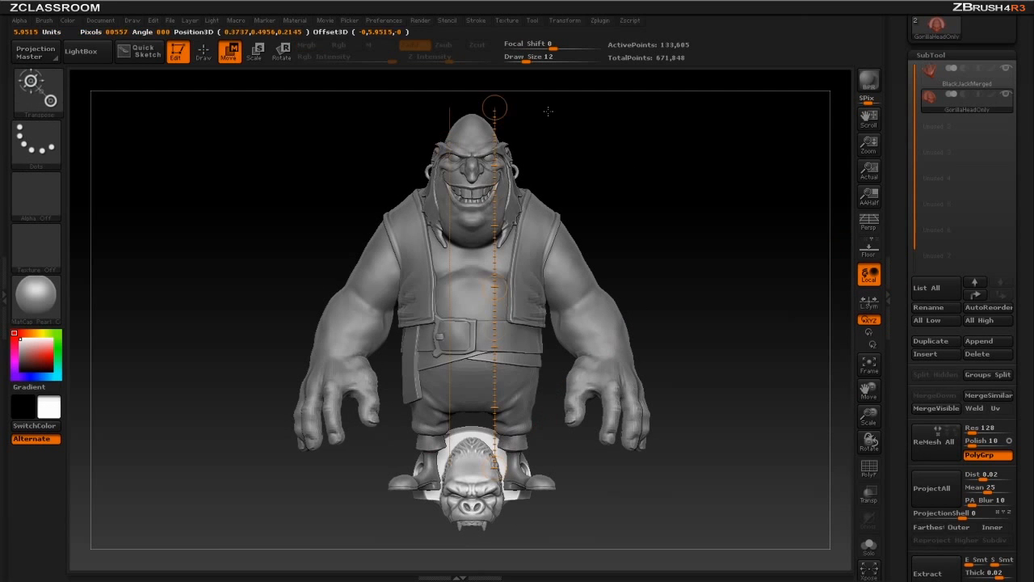
pyautogui.keyDown('shift'); pyautogui.moveTo(494, 288); pyautogui.dragTo(561, 37); pyautogui.keyUp('shift')
pyautogui.keyDown('alt'); pyautogui.moveTo(652, 227); pyautogui.dragTo(636, 326); pyautogui.keyUp('alt')
pyautogui.moveTo(479, 386); pyautogui.dragTo(494, 297)
pyautogui.moveTo(588, 265)
pyautogui.mouseDown()
pyautogui.moveTo(677, 261)
pyautogui.moveTo(663, 306)
pyautogui.mouseUp()
pyautogui.keyDown('shift'); pyautogui.moveTo(385, 268); pyautogui.dragTo(624, 269); pyautogui.keyUp('shift')
pyautogui.moveTo(504, 267)
pyautogui.mouseDown()
pyautogui.moveTo(616, 273)
pyautogui.moveTo(583, 273)
pyautogui.moveTo(668, 236)
pyautogui.moveTo(684, 251)
pyautogui.mouseUp()
pyautogui.press('q')
# - Switch to the BlackJackMerged subtool and hide the sideburn hair hanging beside the pirate's ears
pyautogui.moveTo(683, 250); pyautogui.dragTo(639, 257)
pyautogui.keyDown('alt'); pyautogui.click(424, 350); pyautogui.keyUp('alt')
pyautogui.keyDown('shift'); pyautogui.moveTo(602, 307); pyautogui.dragTo(566, 307); pyautogui.keyUp('shift')
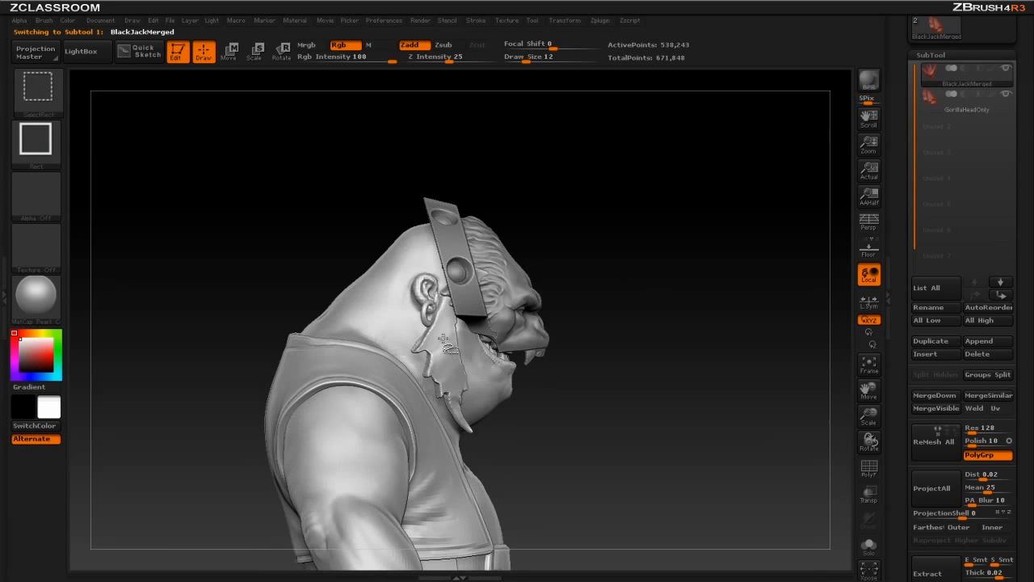
pyautogui.keyDown('ctrl'); pyautogui.keyDown('shift'); pyautogui.click(434, 353); pyautogui.keyUp('shift'); pyautogui.keyUp('ctrl')
pyautogui.moveTo(660, 255)
pyautogui.mouseDown()
pyautogui.moveTo(695, 252)
pyautogui.moveTo(620, 231)
pyautogui.mouseUp()
pyautogui.keyDown('ctrl'); pyautogui.keyDown('shift'); pyautogui.click(689, 283); pyautogui.keyUp('shift'); pyautogui.keyUp('ctrl')
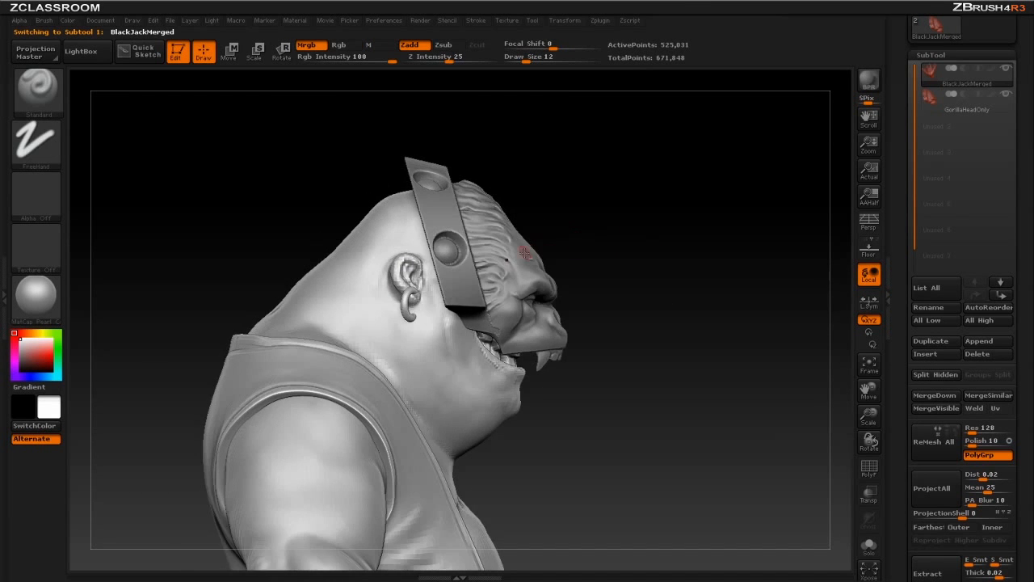
# - Select the gorilla head subtool and adjust its placement against the pirate's face with the Move transpose line
pyautogui.keyDown('alt'); pyautogui.click(533, 249); pyautogui.keyUp('alt')
pyautogui.press('w')
pyautogui.moveTo(521, 233)
pyautogui.mouseDown()
pyautogui.moveTo(491, 232)
pyautogui.moveTo(521, 232)
pyautogui.mouseUp()
pyautogui.moveTo(760, 227)
pyautogui.mouseDown()
pyautogui.moveTo(733, 229)
pyautogui.moveTo(756, 225)
pyautogui.moveTo(727, 218)
pyautogui.mouseUp()
pyautogui.keyDown('shift'); pyautogui.moveTo(586, 259); pyautogui.dragTo(587, 114); pyautogui.keyUp('shift')
pyautogui.moveTo(588, 189)
pyautogui.mouseDown()
pyautogui.moveTo(590, 175)
pyautogui.moveTo(589, 187)
pyautogui.mouseUp()
pyautogui.moveTo(706, 172)
pyautogui.mouseDown()
pyautogui.moveTo(653, 173)
pyautogui.moveTo(769, 175)
pyautogui.moveTo(760, 179)
pyautogui.mouseUp()
pyautogui.press('q')
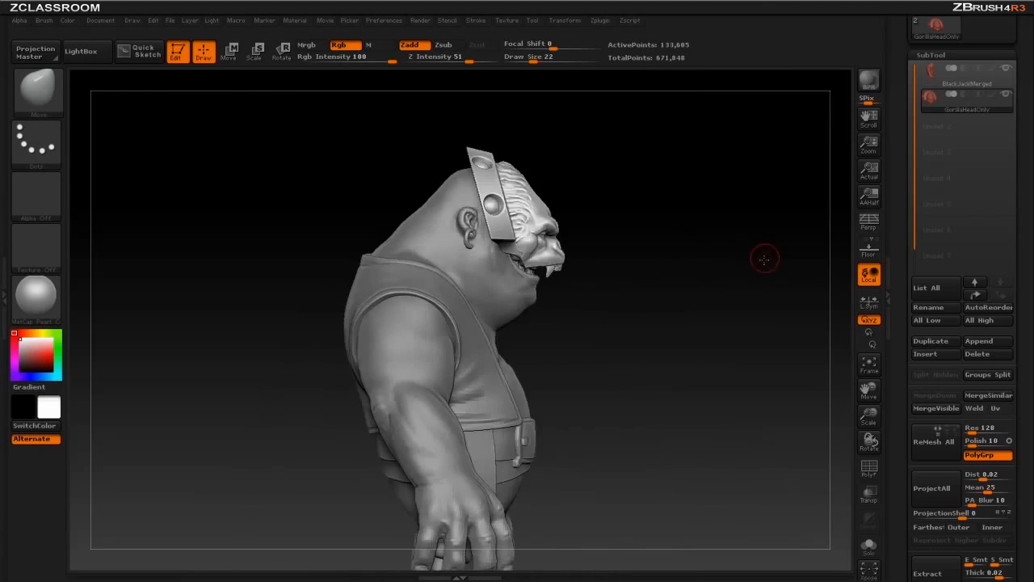
# - Set the brush draw size to 16 for work on the back of the gorilla helmet
pyautogui.moveTo(765, 258); pyautogui.dragTo(722, 256)
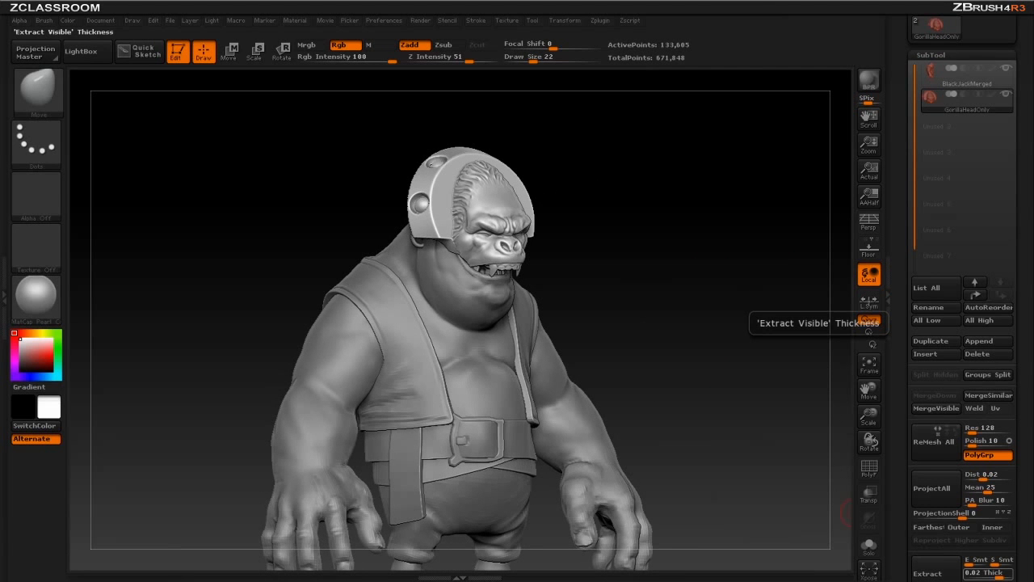
pyautogui.click(988, 575)
pyautogui.moveTo(690, 255); pyautogui.dragTo(752, 255)
pyautogui.moveTo(593, 173); pyautogui.dragTo(656, 191)
pyautogui.moveTo(623, 156); pyautogui.dragTo(540, 165)
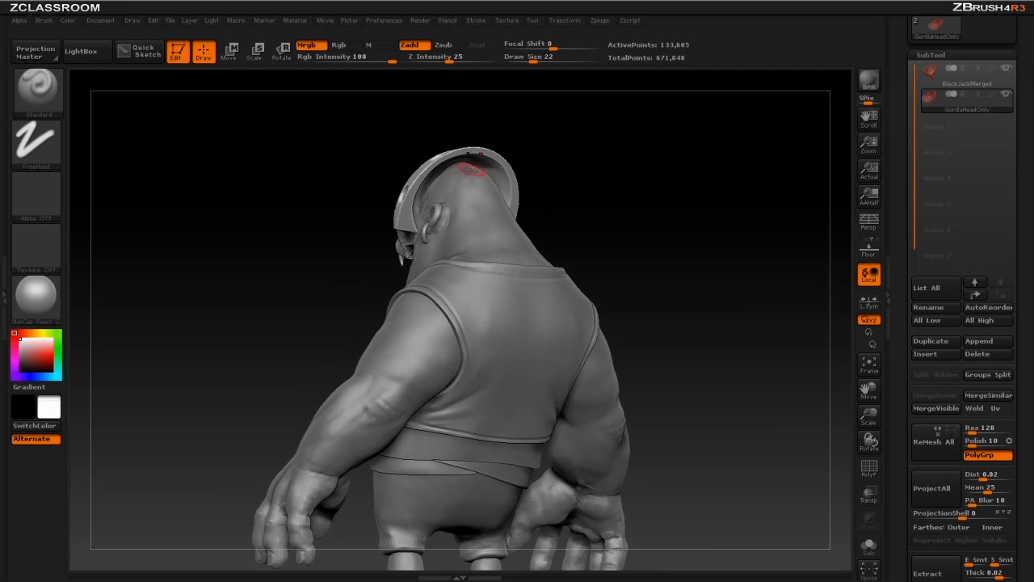
pyautogui.moveTo(677, 174)
pyautogui.mouseDown()
pyautogui.moveTo(612, 175)
pyautogui.moveTo(653, 168)
pyautogui.moveTo(714, 275)
pyautogui.moveTo(677, 289)
pyautogui.mouseUp()
pyautogui.press('s')
pyautogui.click(622, 181)
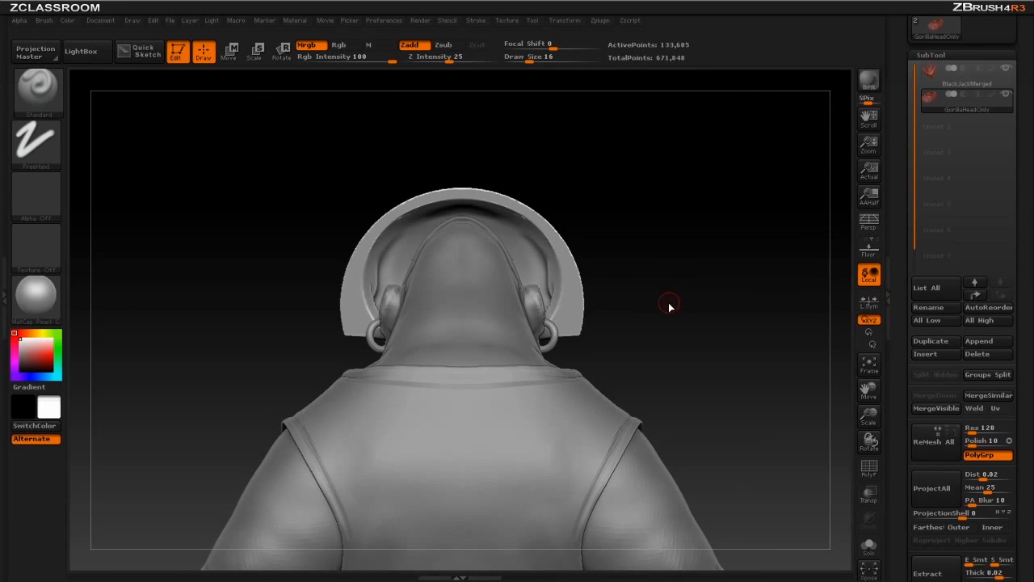
# - Draw a symmetrical tube along the helmet's rear rim with the CurveTube brush
pyautogui.press('b')
pyautogui.press('c')
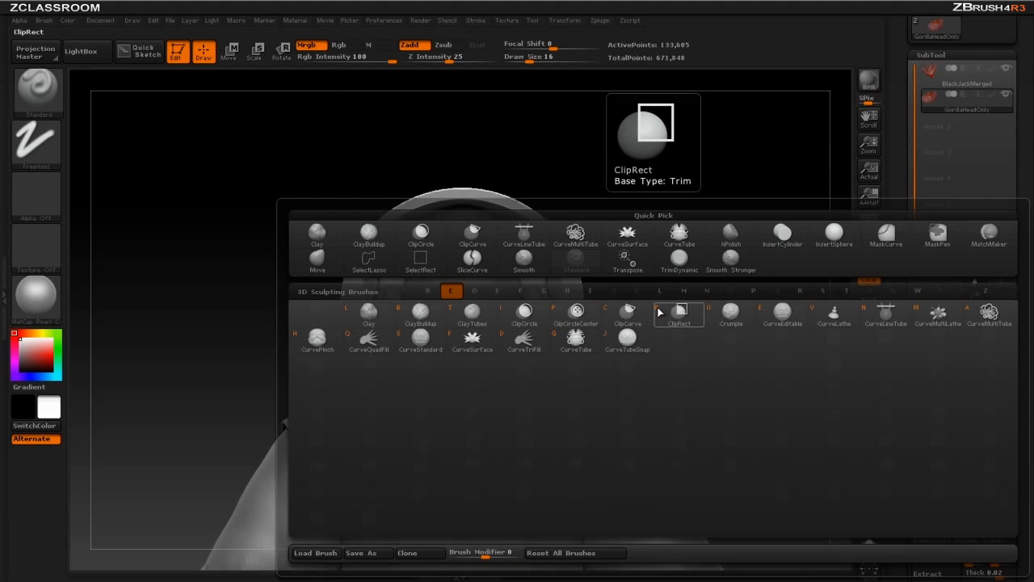
pyautogui.click(583, 345)
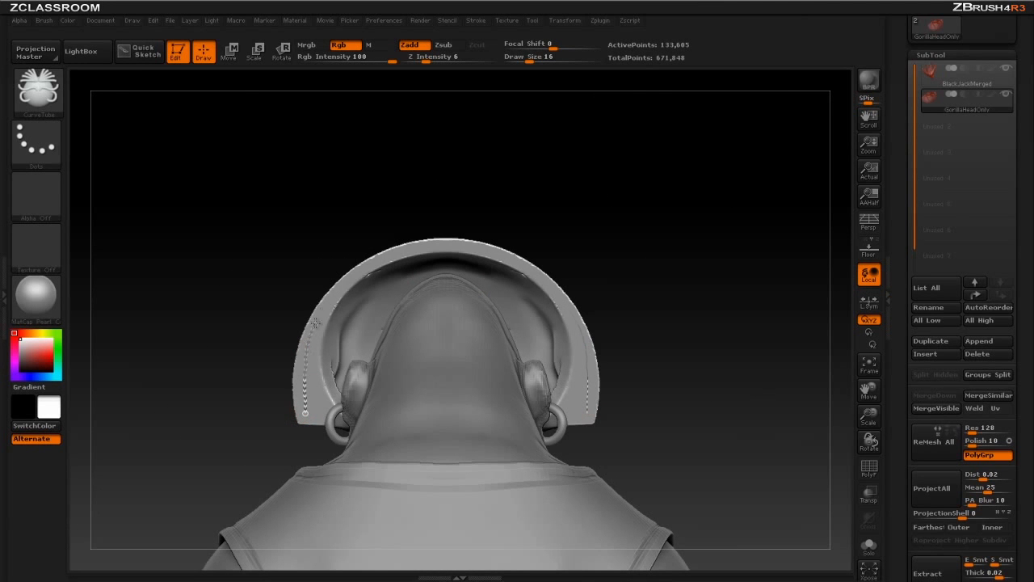
pyautogui.moveTo(421, 247); pyautogui.dragTo(450, 245)
# - Try to pull the top of the tube's curve with a draw size of 149, and undo the change
pyautogui.moveTo(709, 231)
pyautogui.mouseDown()
pyautogui.moveTo(713, 244)
pyautogui.moveTo(696, 259)
pyautogui.moveTo(651, 220)
pyautogui.mouseUp()
pyautogui.moveTo(651, 220); pyautogui.dragTo(642, 219)
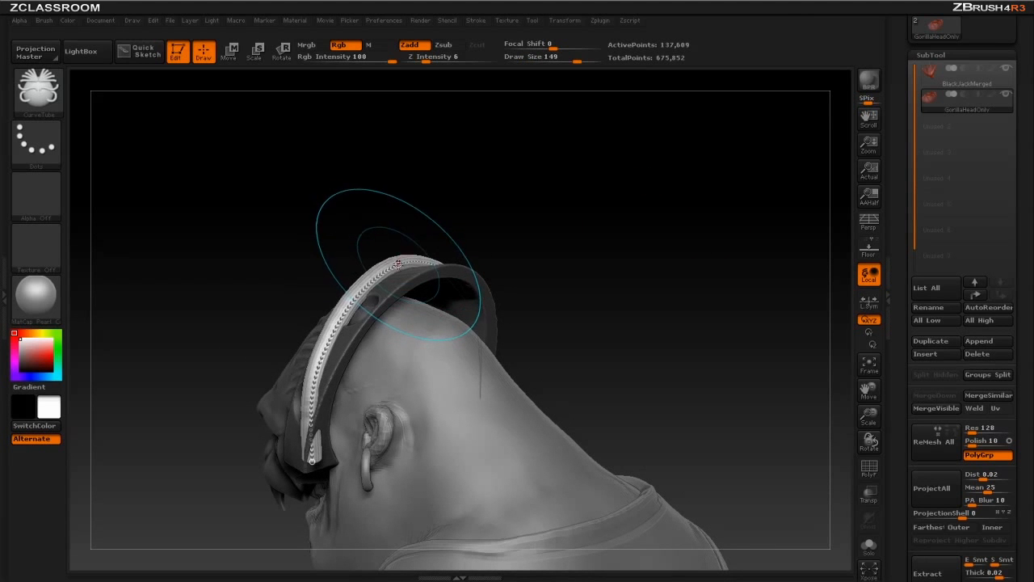
pyautogui.moveTo(399, 265); pyautogui.dragTo(456, 275)
pyautogui.moveTo(594, 230); pyautogui.dragTo(474, 231)
pyautogui.hotkey('ctrl', 'z')
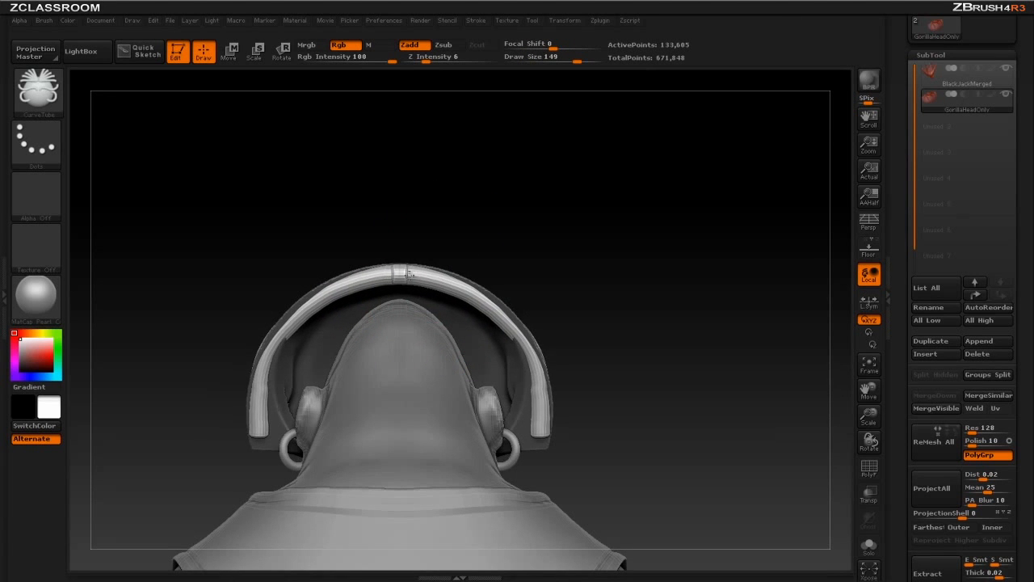
# - Adjust the tube's curve to follow the helmet's rear rim, using a curve-editing draw size of 76
pyautogui.moveTo(432, 249); pyautogui.dragTo(416, 275)
pyautogui.moveTo(530, 249)
pyautogui.keyDown('alt'); pyautogui.mouseDown()
pyautogui.moveTo(539, 219)
pyautogui.moveTo(606, 242)
pyautogui.moveTo(380, 275)
pyautogui.moveTo(370, 343)
pyautogui.moveTo(379, 343)
pyautogui.mouseUp(); pyautogui.keyUp('alt')
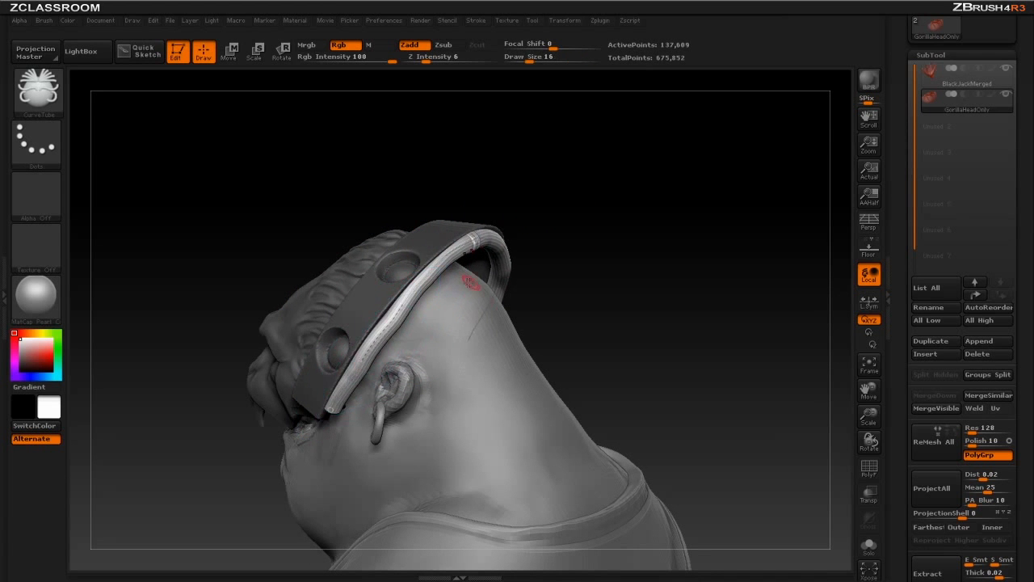
pyautogui.press('s')
pyautogui.moveTo(423, 283); pyautogui.dragTo(411, 283)
pyautogui.moveTo(411, 287); pyautogui.dragTo(378, 332)
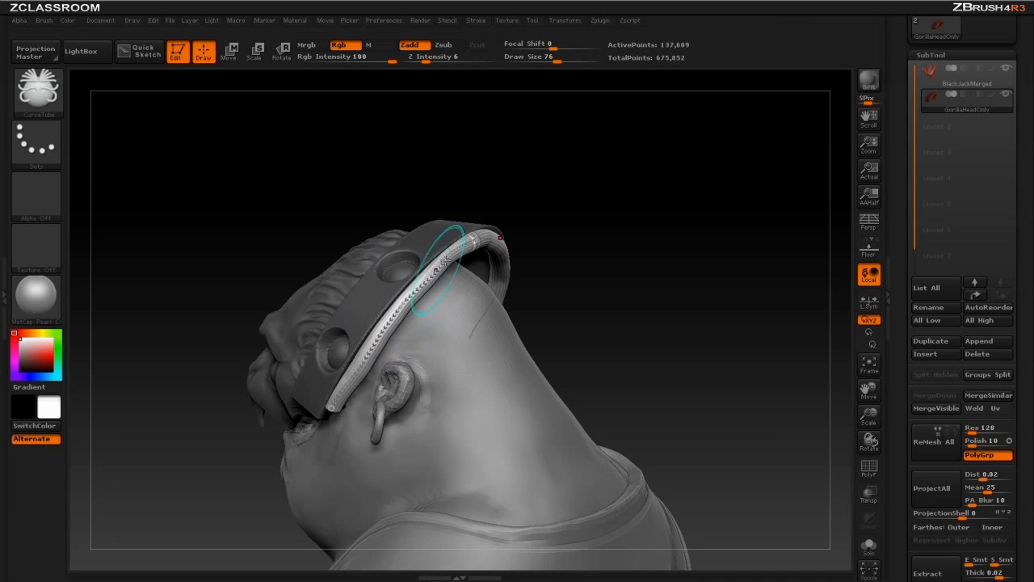
pyautogui.moveTo(671, 242); pyautogui.dragTo(650, 228)
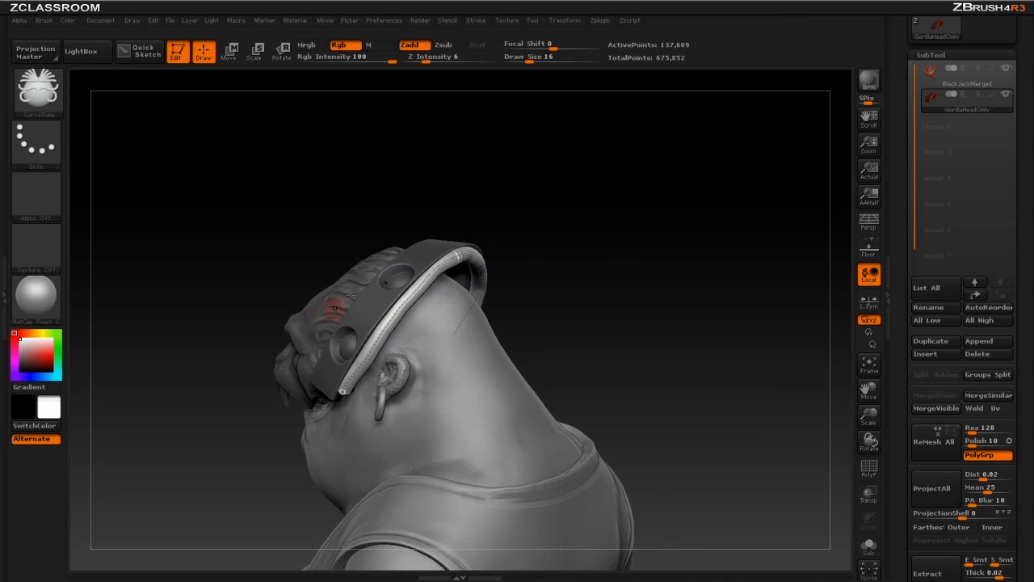
pyautogui.moveTo(630, 183)
pyautogui.keyDown('shift'); pyautogui.mouseDown()
pyautogui.moveTo(596, 203)
pyautogui.moveTo(579, 241)
pyautogui.mouseUp(); pyautogui.keyUp('shift')
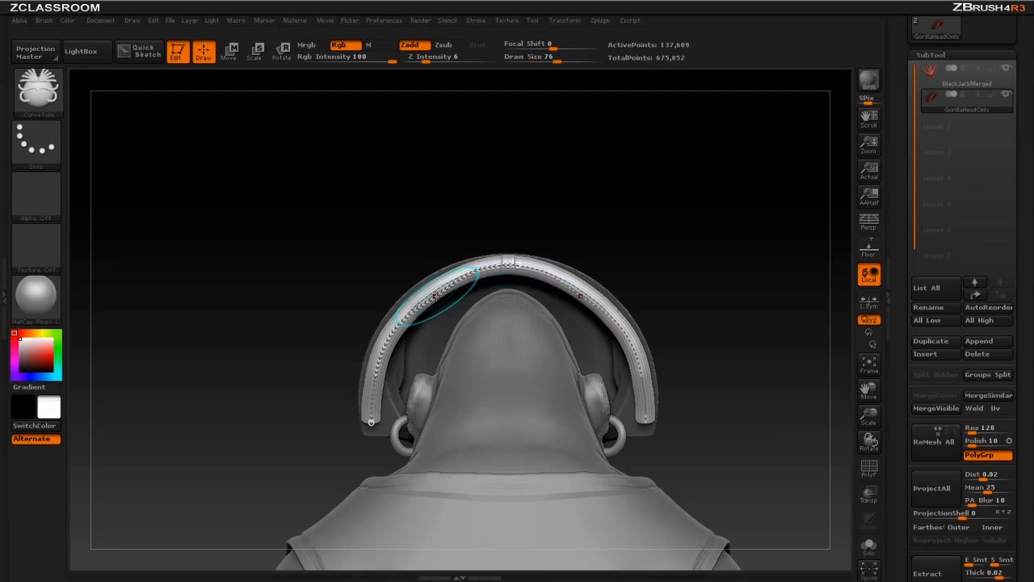
# - Reduce the draw size to 15 and update the rim tube along its curve
pyautogui.press('[')
pyautogui.press('[')
pyautogui.press('[')
pyautogui.press('[')
pyautogui.press('[')
pyautogui.press('[')
pyautogui.press('s')
pyautogui.moveTo(638, 215); pyautogui.dragTo(649, 218)
pyautogui.moveTo(598, 239)
pyautogui.mouseDown()
pyautogui.moveTo(566, 234)
pyautogui.moveTo(477, 174)
pyautogui.moveTo(469, 186)
pyautogui.moveTo(540, 215)
pyautogui.moveTo(565, 190)
pyautogui.mouseUp()
pyautogui.press('s')
pyautogui.click(445, 273)
pyautogui.moveTo(621, 233); pyautogui.dragTo(668, 235)
pyautogui.moveTo(564, 283)
pyautogui.mouseDown()
pyautogui.moveTo(653, 277)
pyautogui.moveTo(674, 235)
pyautogui.mouseUp()
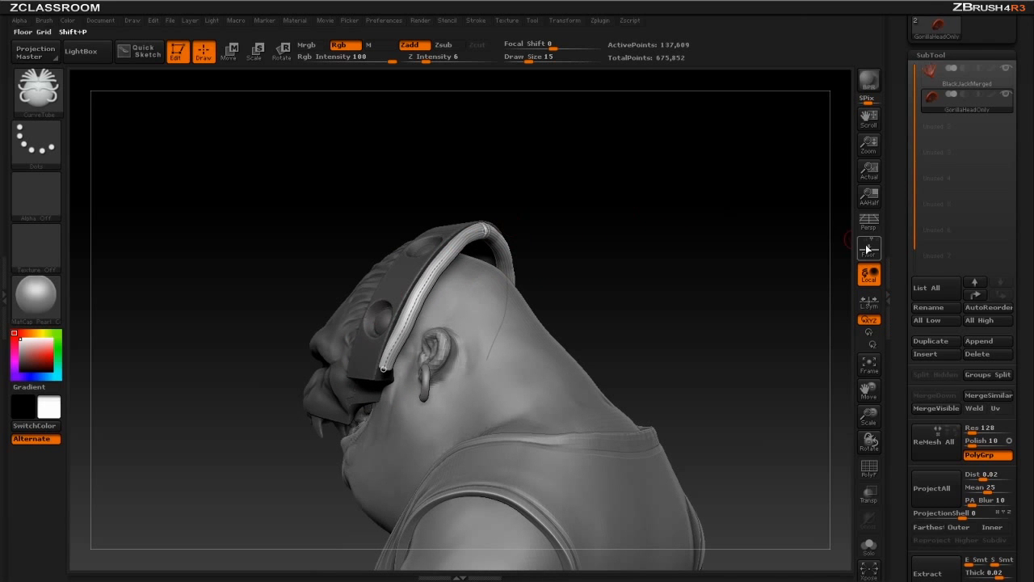
# - Enable the Group option for DynaMesh on the gorilla helmet
pyautogui.scroll(-15, 897, 320)
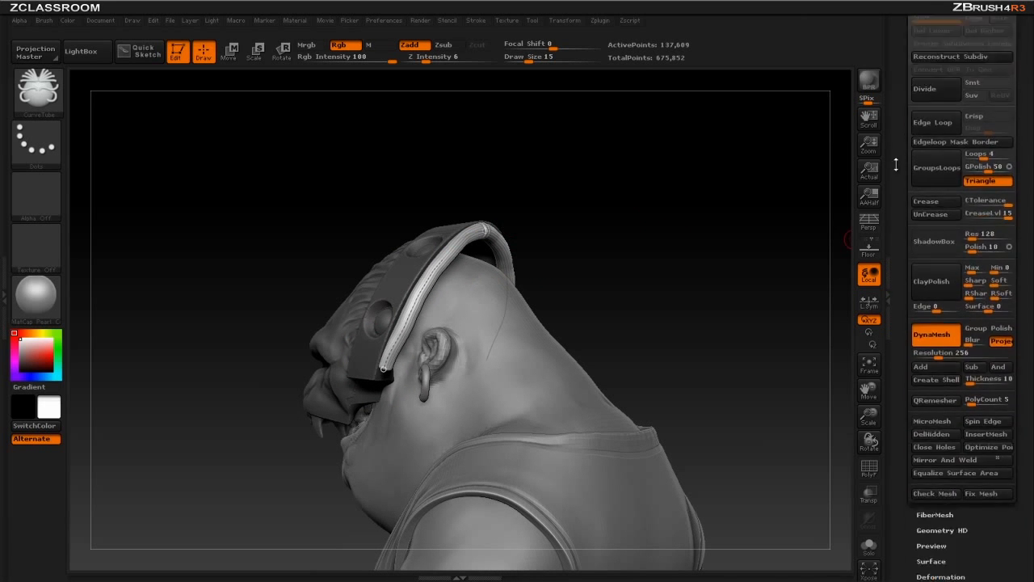
pyautogui.click(976, 266)
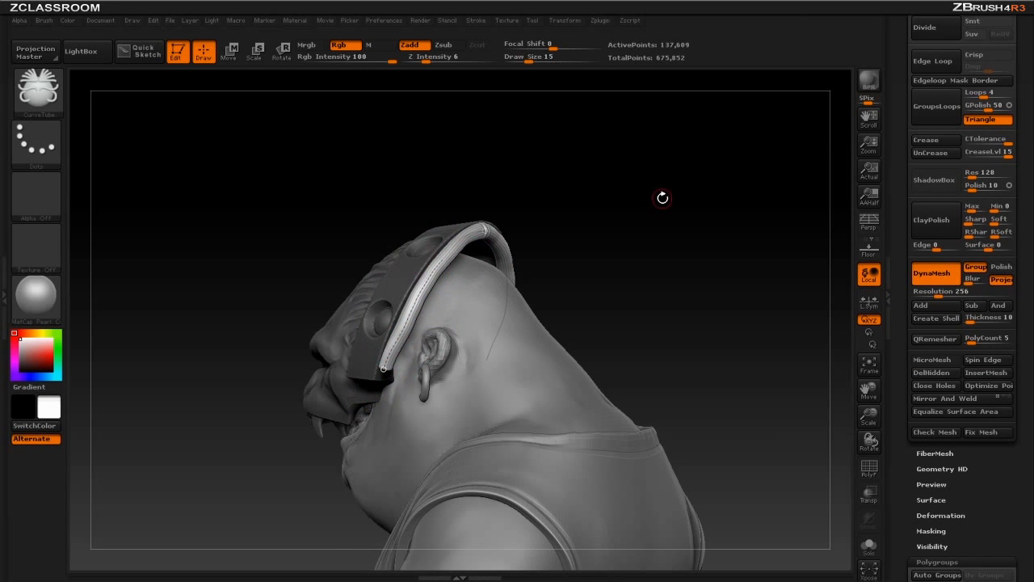
# - Remesh the gorilla helmet and rim tube with DynaMesh, keeping them as separate groups
pyautogui.moveTo(620, 209); pyautogui.dragTo(623, 217)
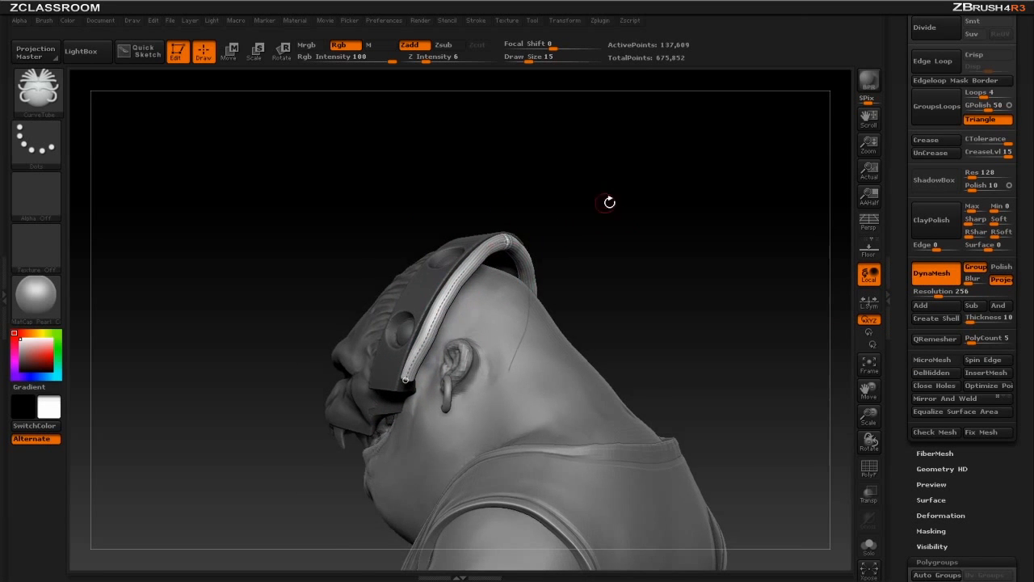
pyautogui.keyDown('ctrl'); pyautogui.moveTo(707, 173); pyautogui.dragTo(759, 263); pyautogui.keyUp('ctrl')
pyautogui.keyDown('ctrl'); pyautogui.moveTo(701, 177); pyautogui.dragTo(758, 257); pyautogui.keyUp('ctrl')
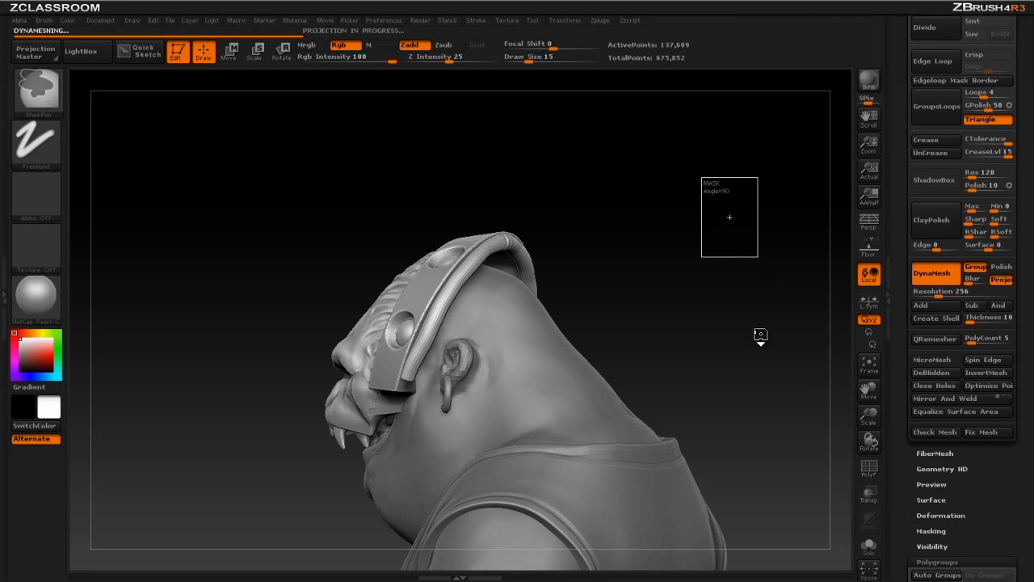
# - Check the helmet's polygroups by displaying the polyframe and isolating the rim tube, and restore the full display
pyautogui.click(867, 475)
pyautogui.moveTo(638, 262); pyautogui.dragTo(526, 276)
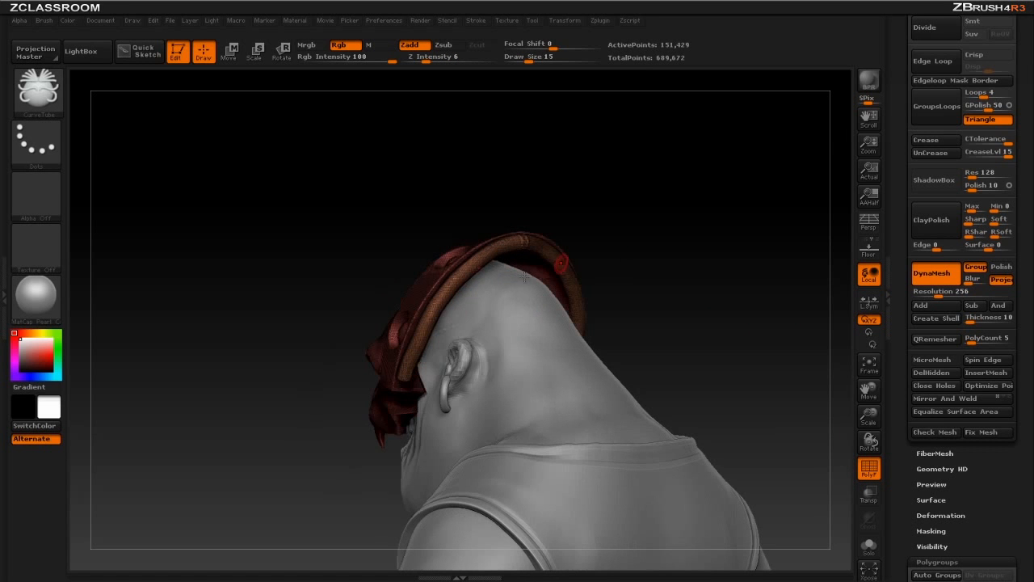
pyautogui.keyDown('ctrl'); pyautogui.keyDown('shift'); pyautogui.click(451, 293); pyautogui.keyUp('shift'); pyautogui.keyUp('ctrl')
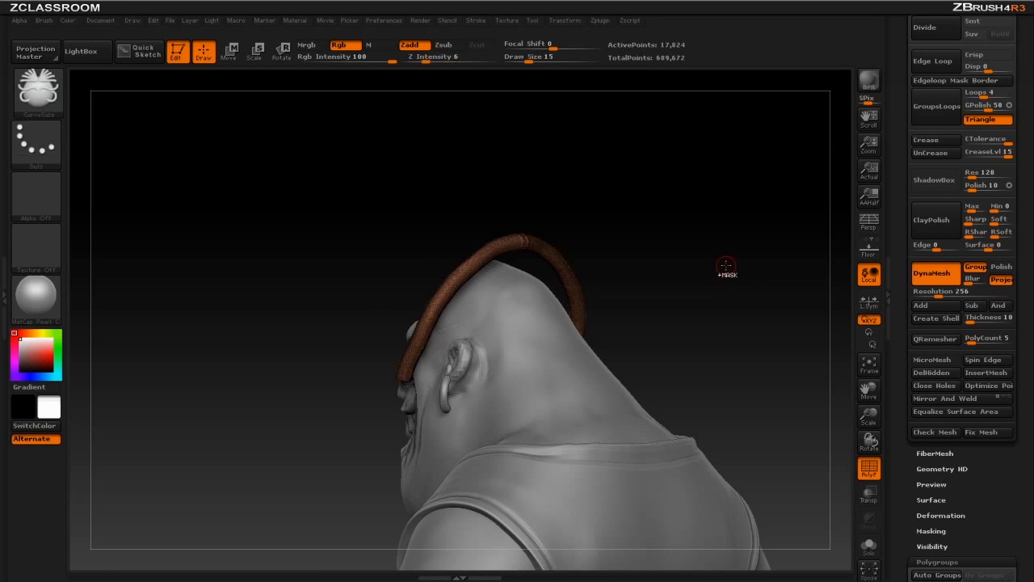
pyautogui.moveTo(700, 257); pyautogui.dragTo(718, 260)
pyautogui.press('ctrl')
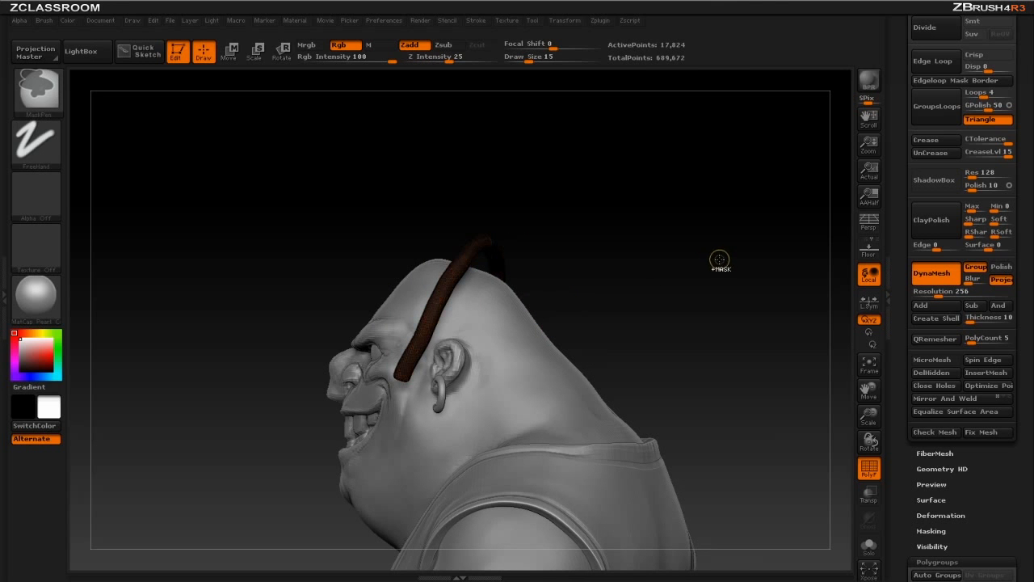
pyautogui.keyDown('ctrl'); pyautogui.keyDown('shift'); pyautogui.click(704, 267); pyautogui.keyUp('shift'); pyautogui.keyUp('ctrl')
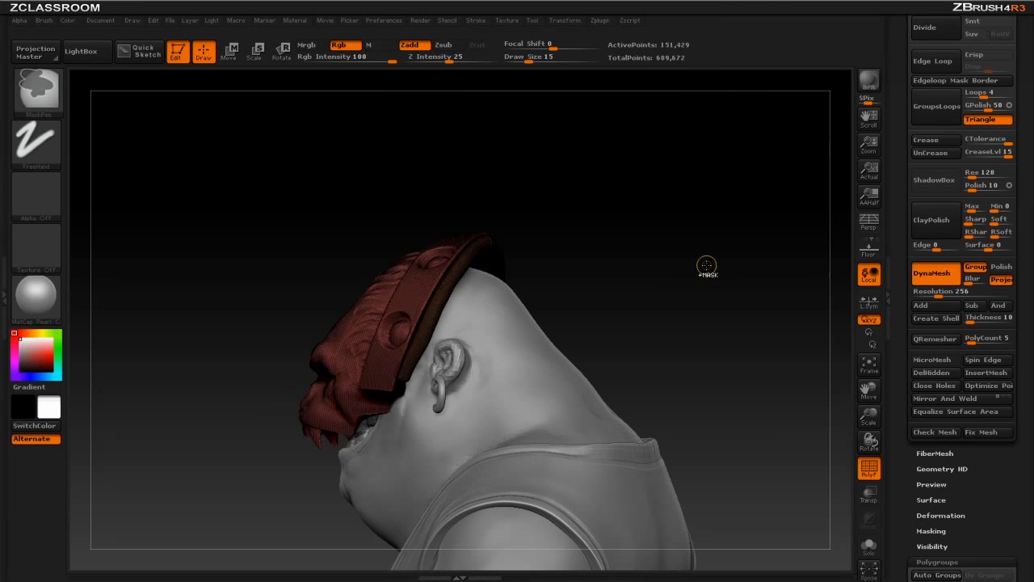
pyautogui.hotkey('shift', 'f')
# - Reshape the rim tube's ends and sides to follow the helmet's rear edge, using the Move brush at draw size 90
pyautogui.moveTo(695, 259)
pyautogui.mouseDown()
pyautogui.moveTo(708, 281)
pyautogui.moveTo(694, 279)
pyautogui.mouseUp()
pyautogui.press(']')
pyautogui.press(']')
pyautogui.press(']')
pyautogui.press(']')
pyautogui.press(']')
pyautogui.press(']')
pyautogui.press(']')
pyautogui.press(']')
pyautogui.press('b')
pyautogui.press('m')
pyautogui.press('v')
pyautogui.moveTo(419, 369); pyautogui.dragTo(416, 397)
pyautogui.moveTo(454, 299); pyautogui.dragTo(450, 295)
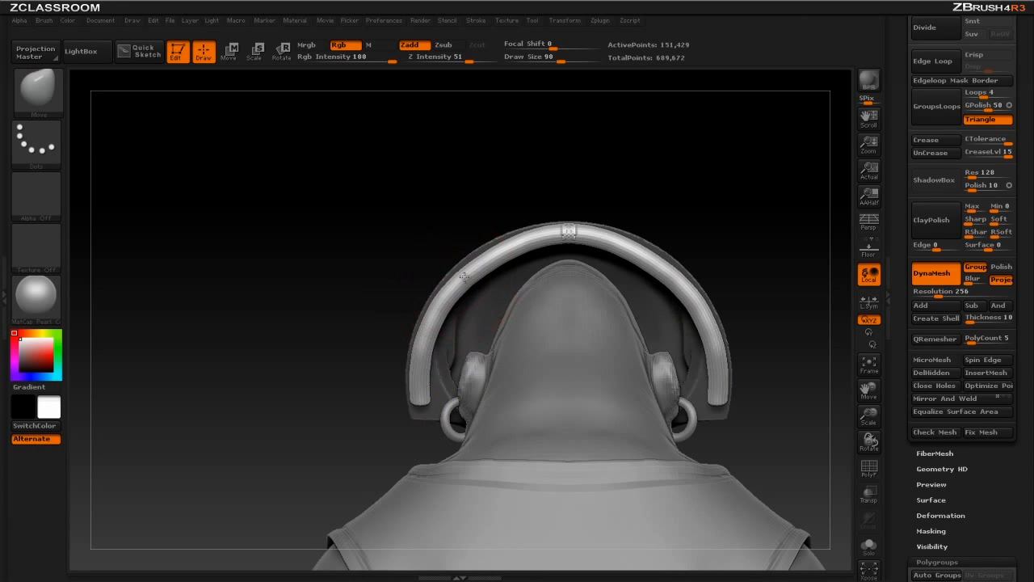
pyautogui.moveTo(494, 261); pyautogui.dragTo(492, 256)
pyautogui.moveTo(711, 177); pyautogui.dragTo(692, 150)
# - Smooth the seam at the top centre of the rim tube with a smoothing draw size of 54
pyautogui.press('shift')
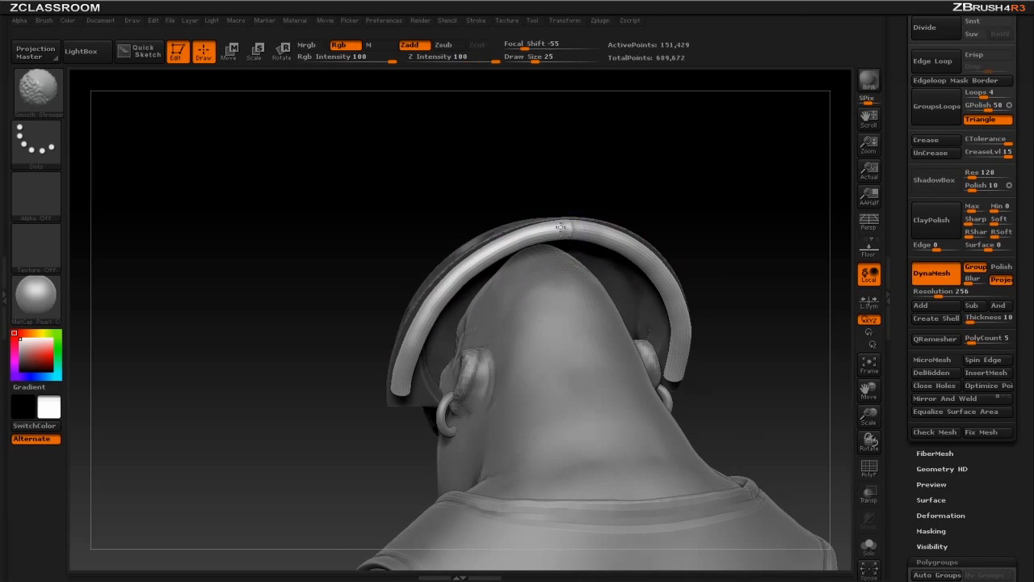
pyautogui.keyDown('shift'); pyautogui.moveTo(685, 212); pyautogui.dragTo(593, 168); pyautogui.keyUp('shift')
pyautogui.press(']')
pyautogui.press(']')
pyautogui.press(']')
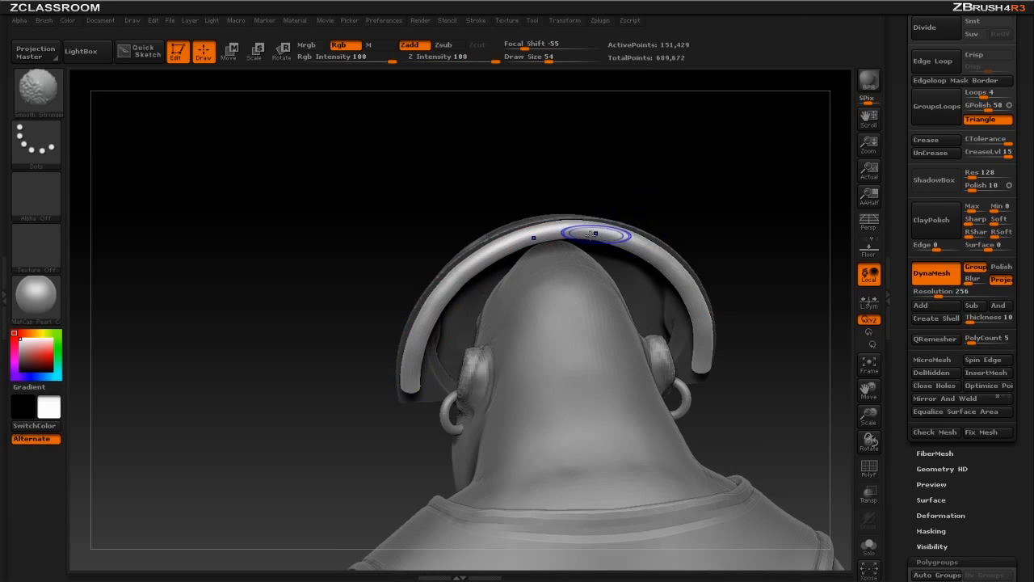
pyautogui.moveTo(735, 311); pyautogui.dragTo(453, 288)
pyautogui.keyDown('shift'); pyautogui.moveTo(665, 221); pyautogui.dragTo(547, 300); pyautogui.keyUp('shift')
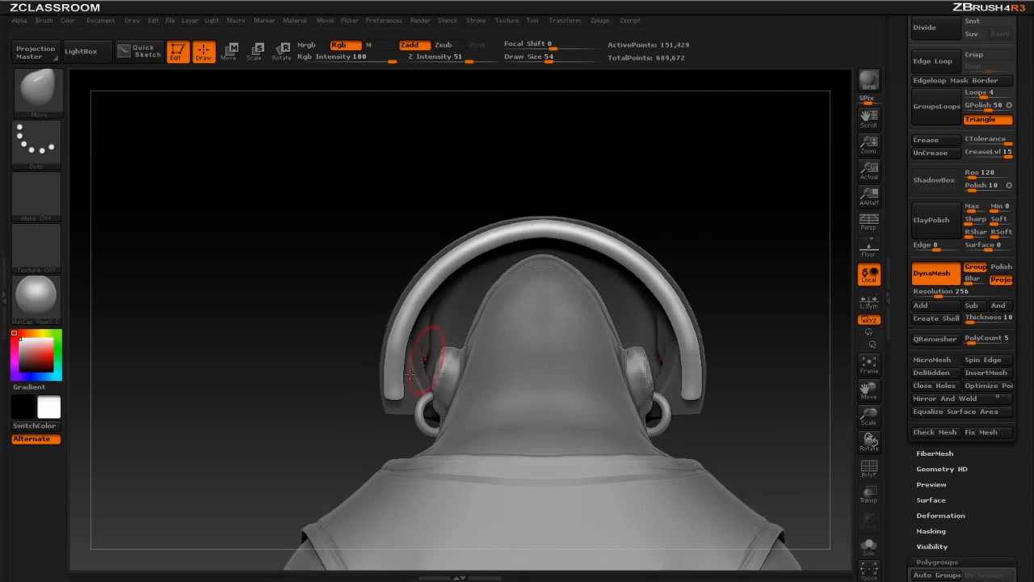
# - Pull the rim tube's lower ends and side closer to the helmet's edge with the Move brush at draw size 113
pyautogui.moveTo(399, 393)
pyautogui.mouseDown()
pyautogui.moveTo(392, 415)
pyautogui.moveTo(389, 402)
pyautogui.mouseUp()
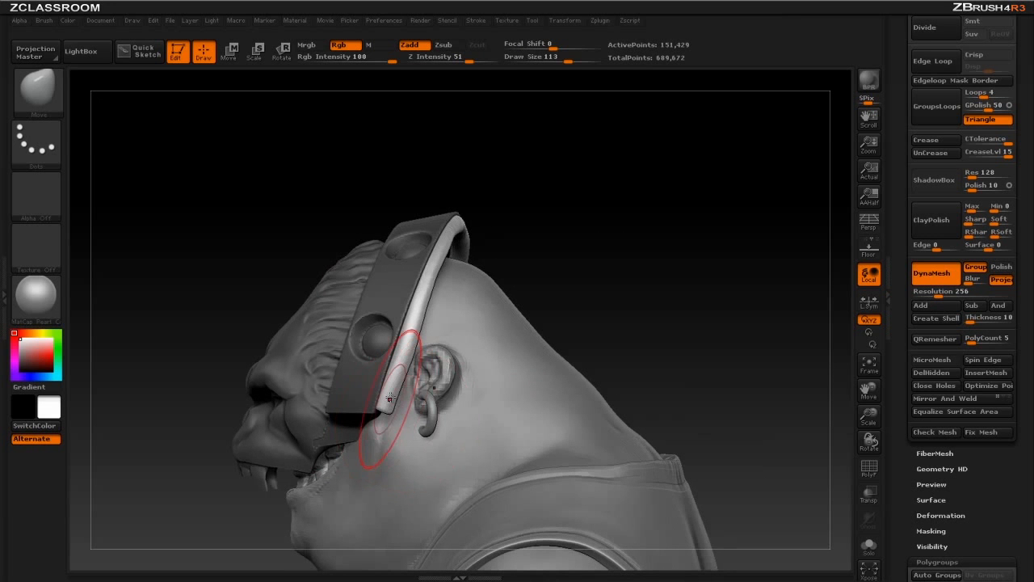
pyautogui.moveTo(564, 238); pyautogui.dragTo(559, 293)
pyautogui.press(']')
pyautogui.press(']')
pyautogui.moveTo(477, 276)
pyautogui.mouseDown()
pyautogui.moveTo(464, 263)
pyautogui.moveTo(503, 253)
pyautogui.moveTo(485, 267)
pyautogui.mouseUp()
# - Reduce the Move brush's draw size to 74 and refine the upper part of the rim tube against the helmet
pyautogui.press('[')
pyautogui.press('[')
pyautogui.press(']')
pyautogui.moveTo(582, 275); pyautogui.dragTo(472, 272)
pyautogui.moveTo(647, 231); pyautogui.dragTo(538, 222)
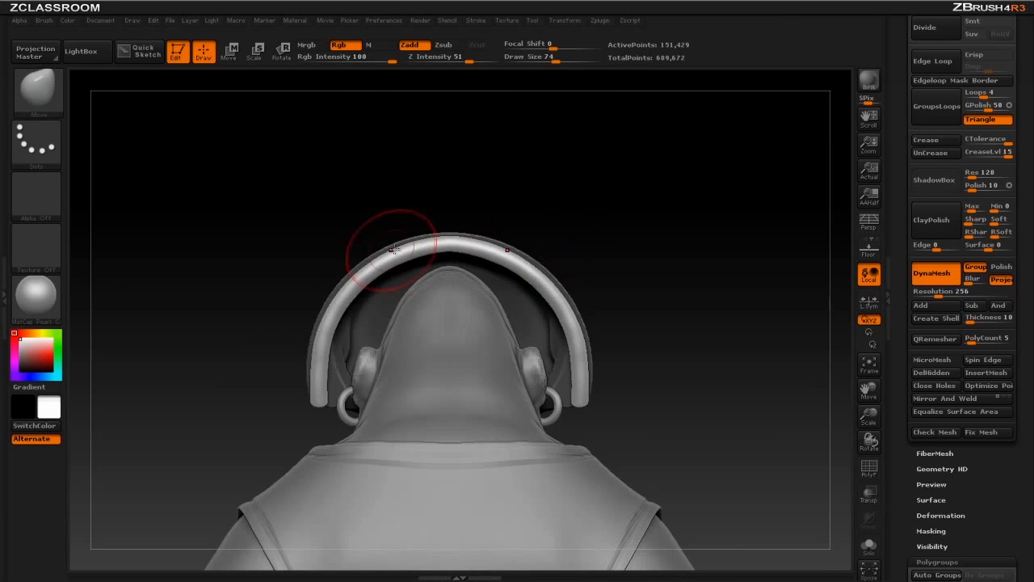
pyautogui.moveTo(732, 288); pyautogui.dragTo(695, 267)
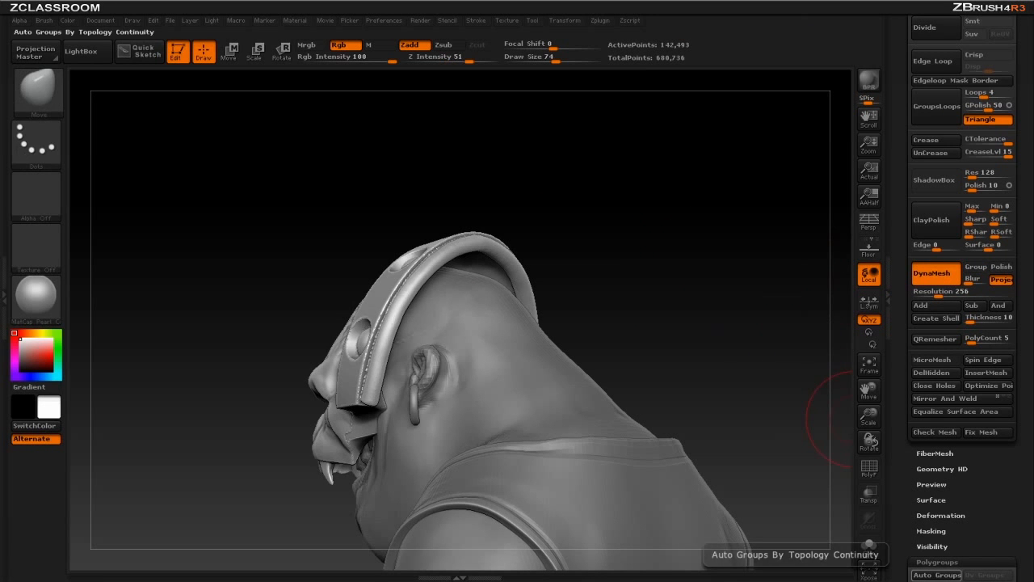
# - Select the CurveSurface brush and set its draw size to 12
pyautogui.keyDown('shift'); pyautogui.moveTo(724, 244); pyautogui.dragTo(738, 246); pyautogui.keyUp('shift')
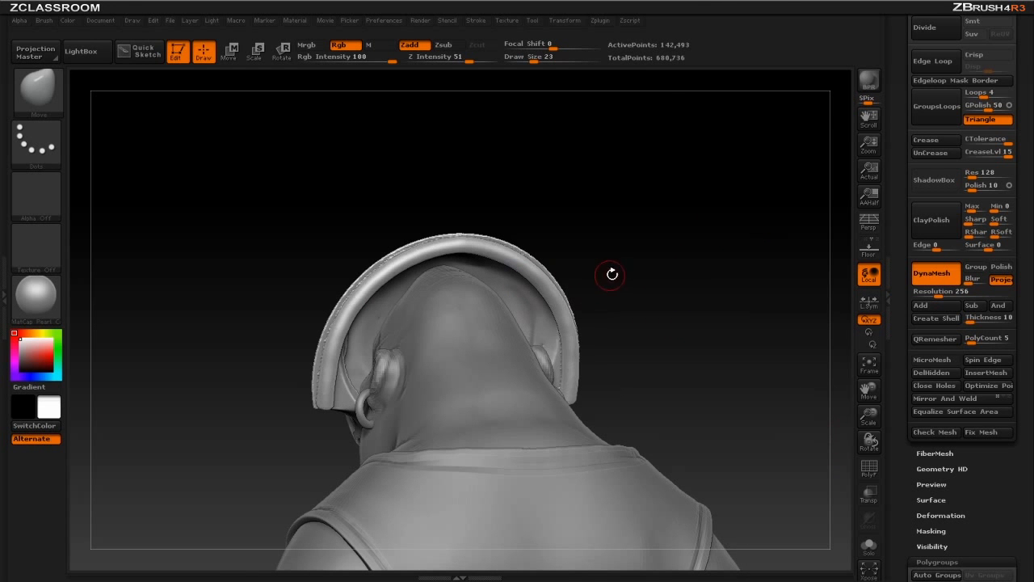
pyautogui.press('b')
pyautogui.press('c')
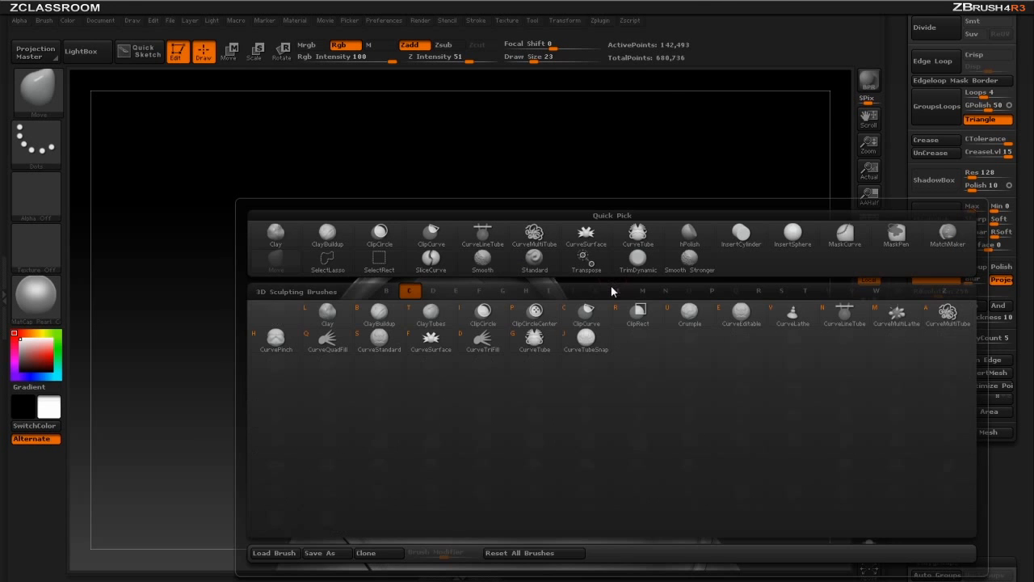
pyautogui.click(431, 340)
pyautogui.moveTo(703, 283)
pyautogui.keyDown('shift'); pyautogui.mouseDown()
pyautogui.moveTo(704, 250)
pyautogui.moveTo(743, 255)
pyautogui.moveTo(670, 220)
pyautogui.mouseUp(); pyautogui.keyUp('shift')
pyautogui.press('s')
pyautogui.click(653, 225)
# - Draw successive CurveSurface curves from the helmet's rear rim to the vest collar, forming a neck cloth behind the head
pyautogui.moveTo(648, 186); pyautogui.dragTo(617, 180)
pyautogui.moveTo(692, 226)
pyautogui.mouseDown()
pyautogui.moveTo(482, 305)
pyautogui.moveTo(506, 422)
pyautogui.mouseUp()
pyautogui.moveTo(737, 229)
pyautogui.keyDown('alt'); pyautogui.mouseDown()
pyautogui.moveTo(688, 265)
pyautogui.moveTo(645, 262)
pyautogui.mouseUp(); pyautogui.keyUp('alt')
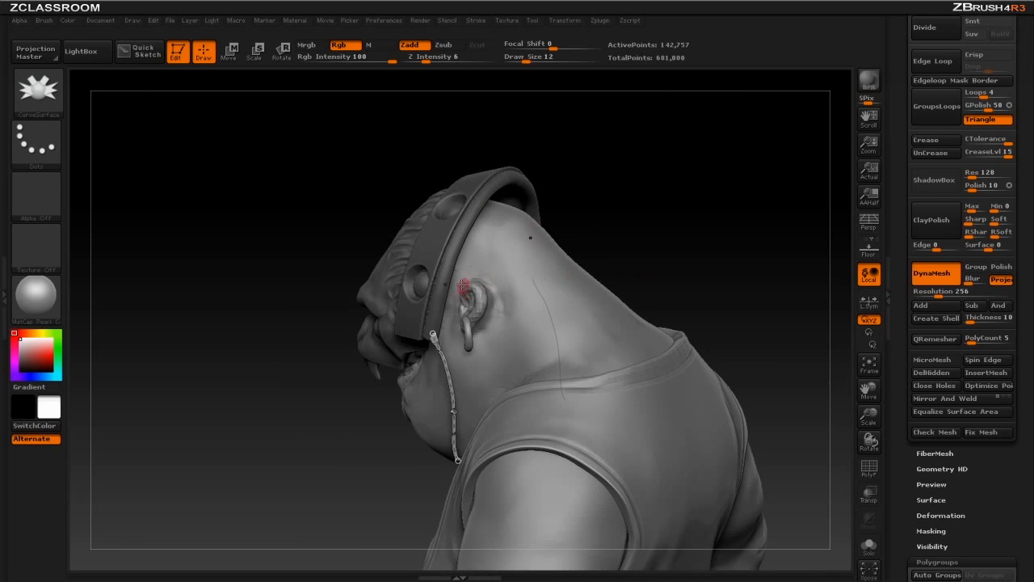
pyautogui.moveTo(720, 228)
pyautogui.keyDown('alt'); pyautogui.mouseDown()
pyautogui.moveTo(660, 258)
pyautogui.moveTo(617, 255)
pyautogui.mouseUp(); pyautogui.keyUp('alt')
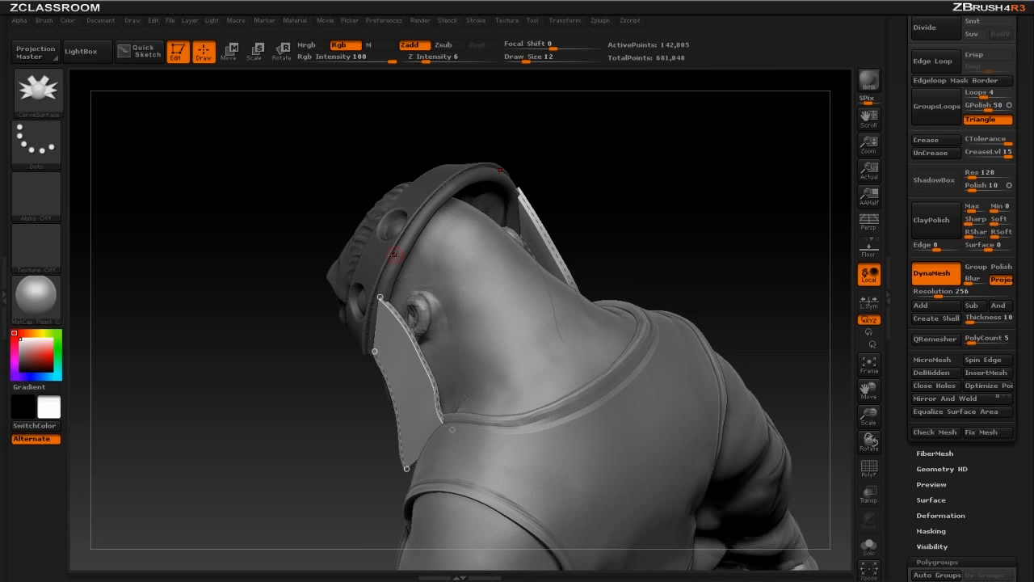
pyautogui.moveTo(532, 403); pyautogui.dragTo(535, 409)
pyautogui.moveTo(695, 252)
pyautogui.keyDown('alt'); pyautogui.mouseDown()
pyautogui.moveTo(665, 282)
pyautogui.moveTo(621, 276)
pyautogui.mouseUp(); pyautogui.keyUp('alt')
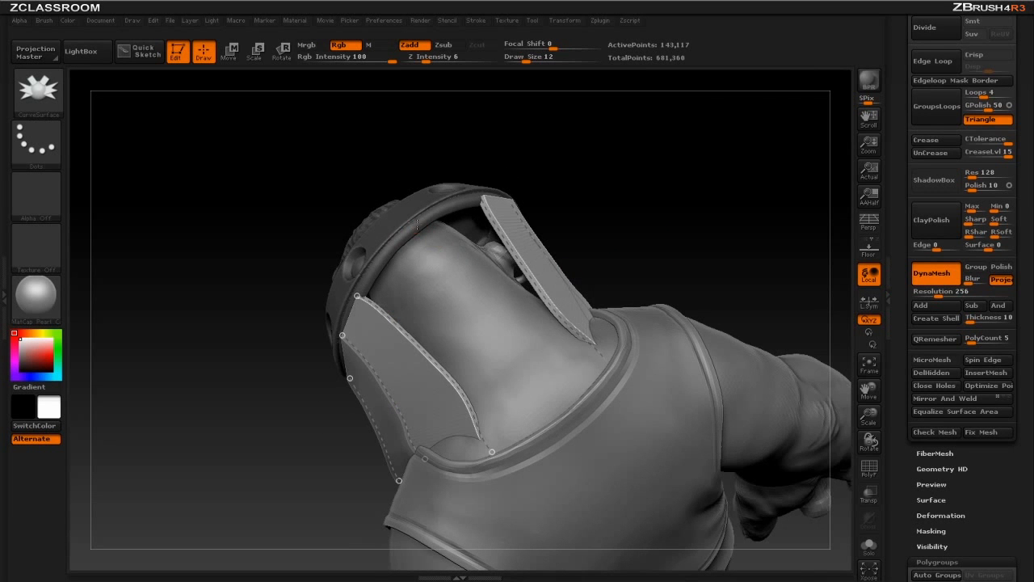
pyautogui.moveTo(630, 325)
pyautogui.mouseDown()
pyautogui.moveTo(765, 203)
pyautogui.moveTo(730, 233)
pyautogui.moveTo(719, 224)
pyautogui.moveTo(702, 250)
pyautogui.moveTo(682, 232)
pyautogui.mouseUp()
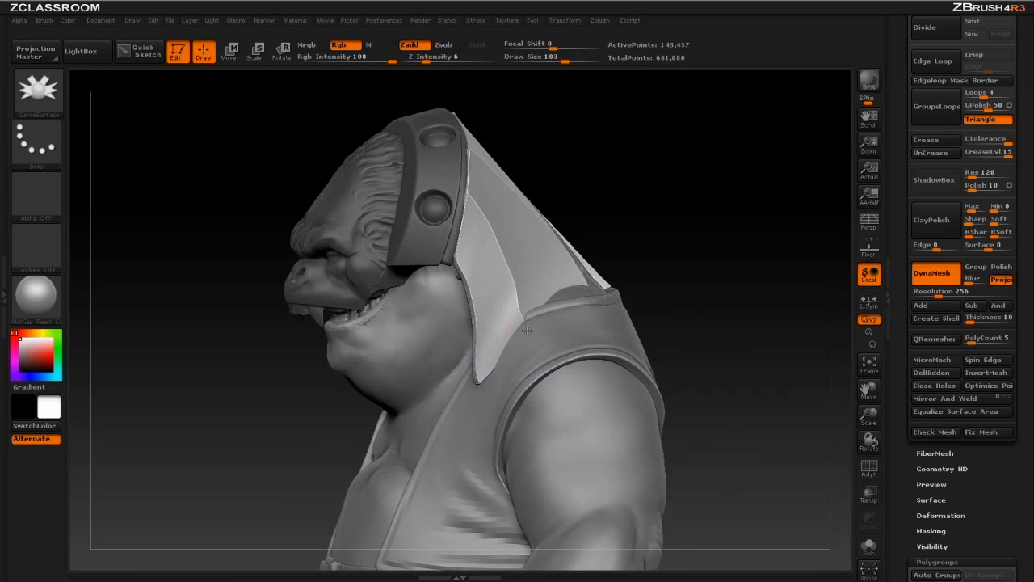
# - Adjust the neck cloth's curves around the back and sides to fit the helmet rim and collar, using a curve-editing draw size of 103
pyautogui.moveTo(701, 290); pyautogui.dragTo(629, 293)
pyautogui.click(622, 294)
pyautogui.moveTo(778, 208)
pyautogui.keyDown('alt'); pyautogui.mouseDown()
pyautogui.moveTo(651, 233)
pyautogui.moveTo(674, 231)
pyautogui.moveTo(687, 215)
pyautogui.mouseUp(); pyautogui.keyUp('alt')
pyautogui.moveTo(565, 337); pyautogui.dragTo(548, 343)
pyautogui.moveTo(526, 214); pyautogui.dragTo(527, 195)
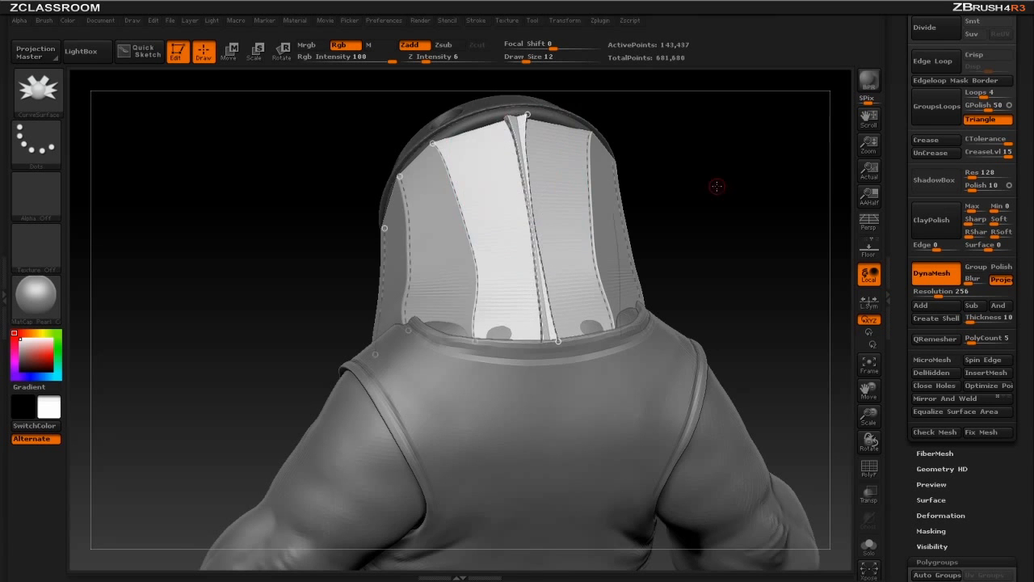
pyautogui.moveTo(708, 181); pyautogui.dragTo(739, 170)
pyautogui.moveTo(641, 184)
pyautogui.mouseDown()
pyautogui.moveTo(717, 168)
pyautogui.moveTo(687, 179)
pyautogui.moveTo(711, 228)
pyautogui.moveTo(746, 222)
pyautogui.moveTo(730, 157)
pyautogui.moveTo(711, 221)
pyautogui.moveTo(573, 277)
pyautogui.mouseUp()
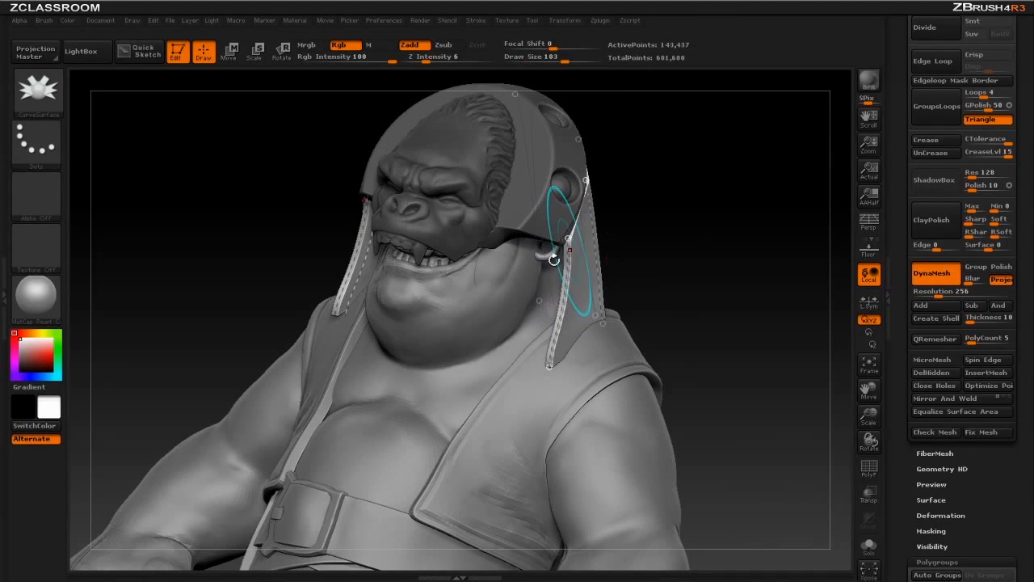
pyautogui.moveTo(674, 224); pyautogui.dragTo(720, 219)
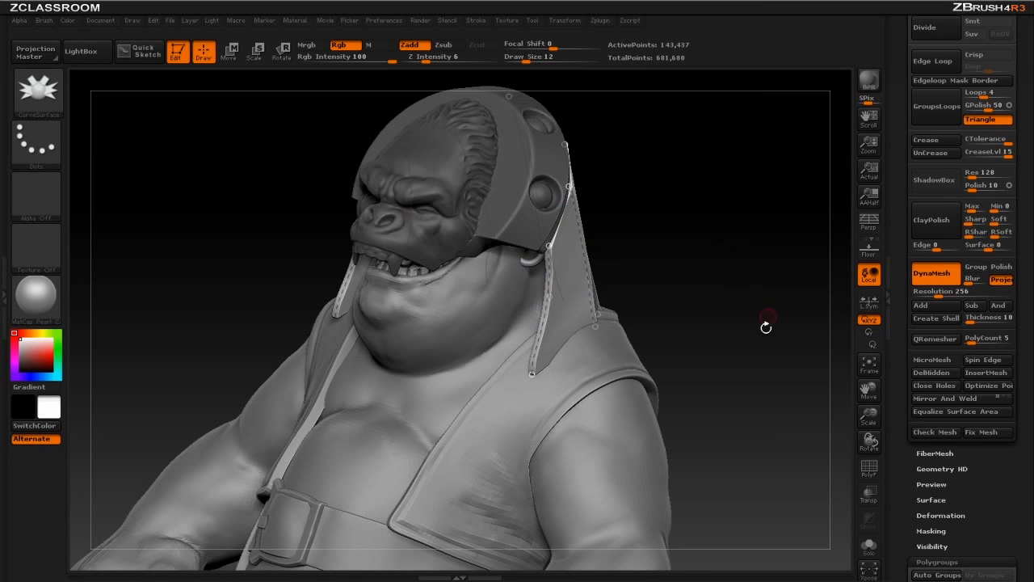
pyautogui.moveTo(761, 307); pyautogui.dragTo(714, 298)
pyautogui.moveTo(713, 209)
pyautogui.mouseDown()
pyautogui.moveTo(709, 139)
pyautogui.moveTo(816, 253)
pyautogui.mouseUp()
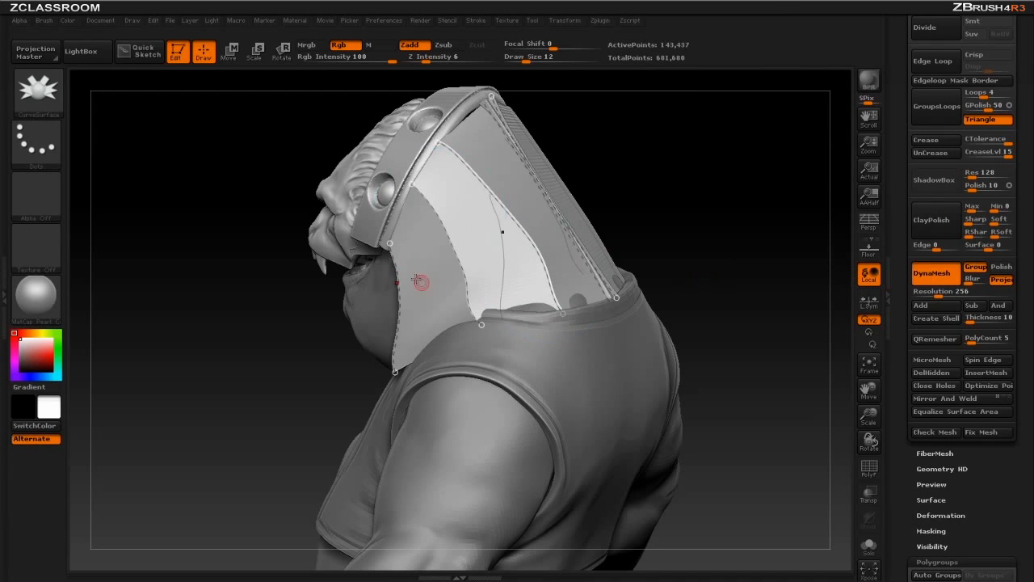
# - Remesh the helmet and neck cloth with grouped DynaMesh, and isolate the neck cloth
pyautogui.press('ctrl')
pyautogui.keyDown('ctrl'); pyautogui.moveTo(830, 279); pyautogui.dragTo(807, 278); pyautogui.keyUp('ctrl')
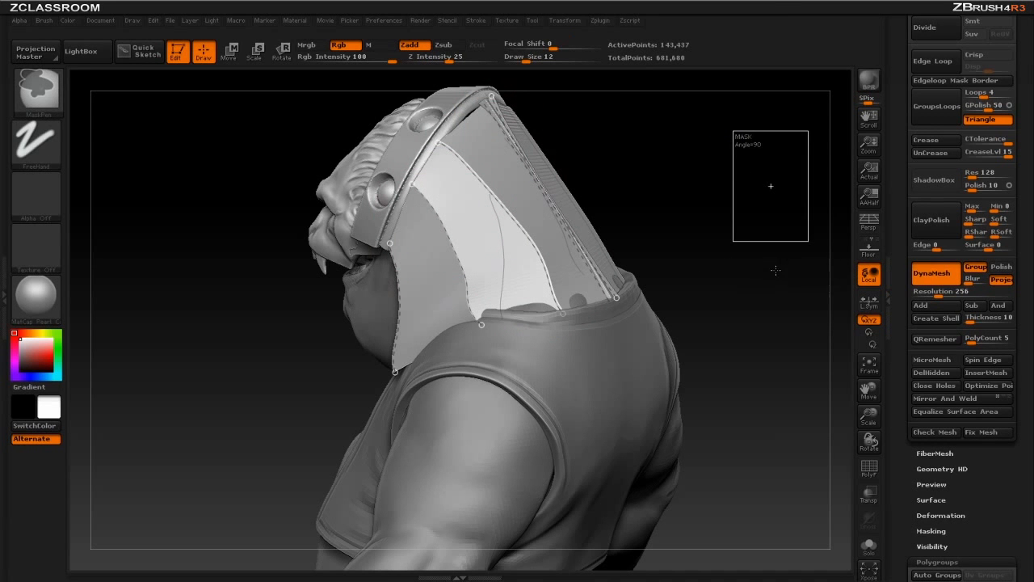
pyautogui.moveTo(696, 148)
pyautogui.keyDown('alt'); pyautogui.mouseDown()
pyautogui.moveTo(719, 224)
pyautogui.moveTo(702, 223)
pyautogui.mouseUp(); pyautogui.keyUp('alt')
pyautogui.hotkey('ctrl', 'shift')
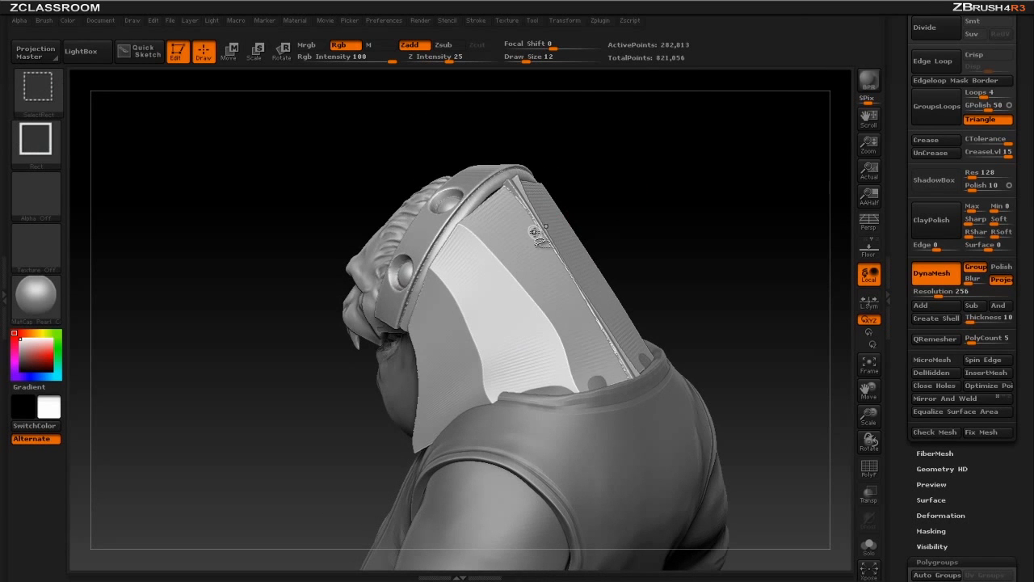
pyautogui.keyDown('ctrl'); pyautogui.keyDown('shift'); pyautogui.click(535, 232); pyautogui.keyUp('shift'); pyautogui.keyUp('ctrl')
# - Smooth the neck cloth's centre seam and upper edge with a smoothing draw size of 41
pyautogui.moveTo(651, 173)
pyautogui.mouseDown()
pyautogui.moveTo(570, 185)
pyautogui.moveTo(517, 207)
pyautogui.moveTo(512, 191)
pyautogui.mouseUp()
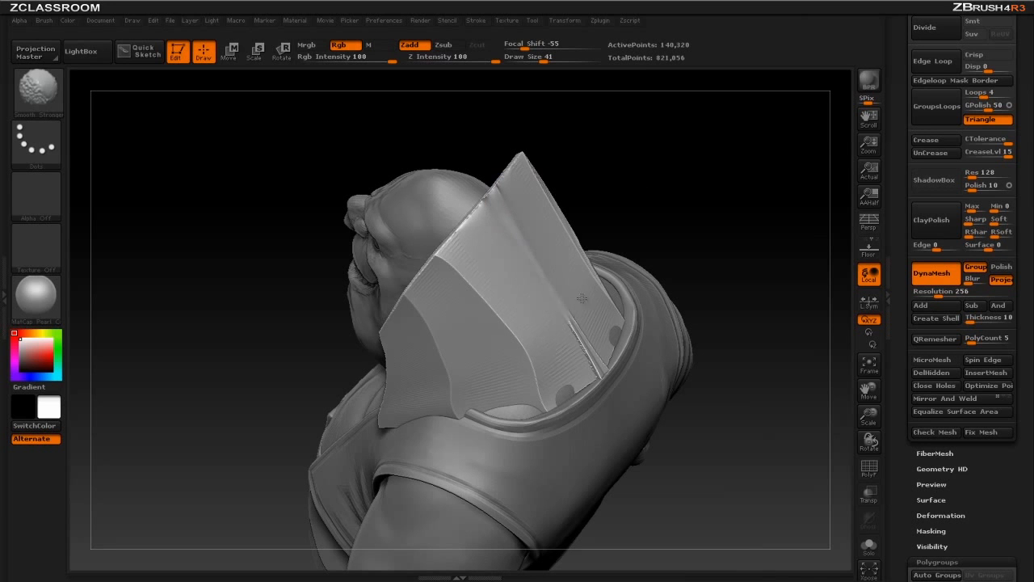
pyautogui.keyDown('shift'); pyautogui.moveTo(486, 229); pyautogui.dragTo(458, 235); pyautogui.keyUp('shift')
pyautogui.moveTo(668, 171); pyautogui.dragTo(485, 211)
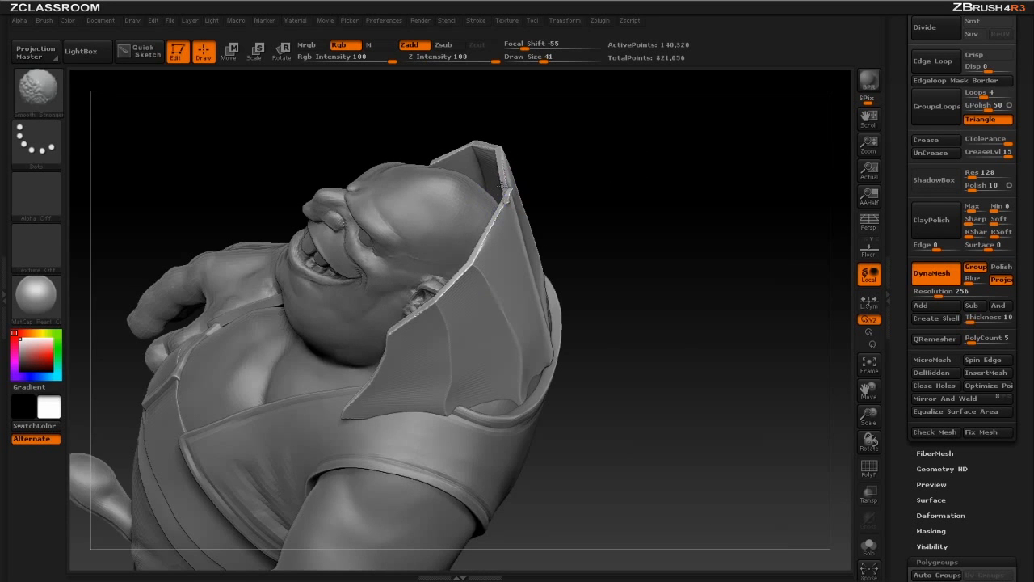
# - Soften and flatten the vertical creases across the neck cloth, using the TrimDynamic brush at draw size 68
pyautogui.moveTo(640, 168)
pyautogui.mouseDown()
pyautogui.moveTo(520, 235)
pyautogui.moveTo(469, 226)
pyautogui.moveTo(642, 169)
pyautogui.moveTo(529, 227)
pyautogui.mouseUp()
pyautogui.press(']')
pyautogui.press(']')
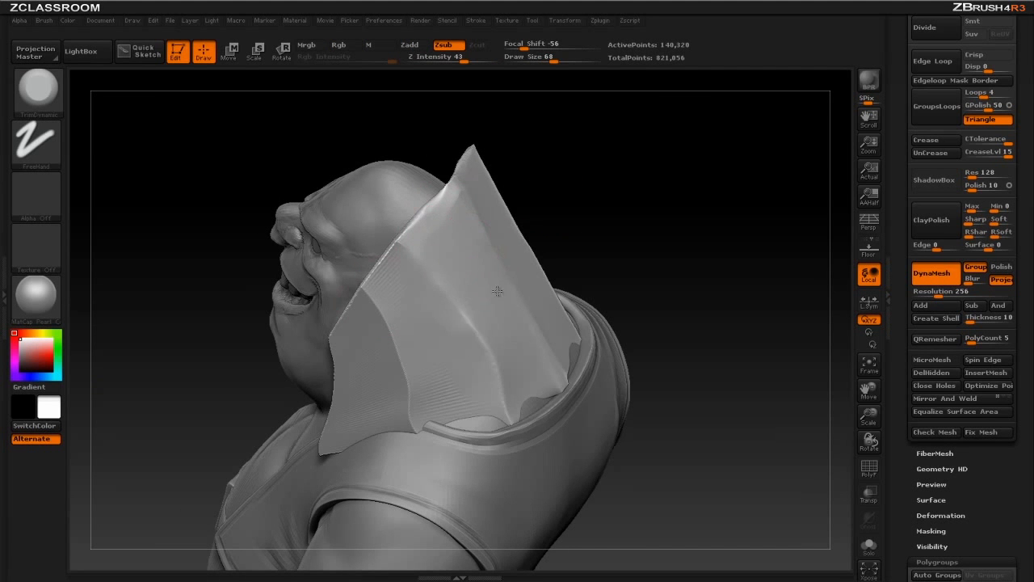
pyautogui.moveTo(507, 379); pyautogui.dragTo(519, 390)
pyautogui.moveTo(781, 297)
pyautogui.mouseDown()
pyautogui.moveTo(791, 267)
pyautogui.moveTo(836, 257)
pyautogui.mouseUp()
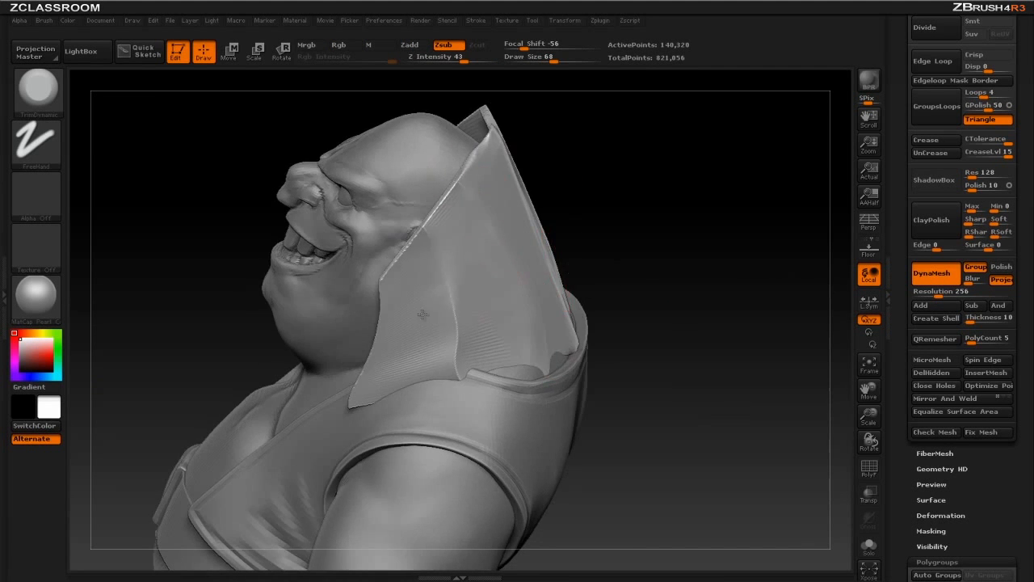
pyautogui.moveTo(719, 295); pyautogui.dragTo(733, 273)
# - Pull the neck cloth outward over the collar and shoulders with the Move brush, using a draw size of 99
pyautogui.press('b')
pyautogui.press('m')
pyautogui.press('v')
pyautogui.moveTo(634, 311); pyautogui.dragTo(557, 326)
pyautogui.press('s')
pyautogui.click(570, 316)
pyautogui.moveTo(746, 223); pyautogui.dragTo(668, 236)
pyautogui.press(']')
pyautogui.press(']')
pyautogui.moveTo(755, 293); pyautogui.dragTo(638, 327)
pyautogui.press('[')
pyautogui.moveTo(671, 270); pyautogui.dragTo(729, 243)
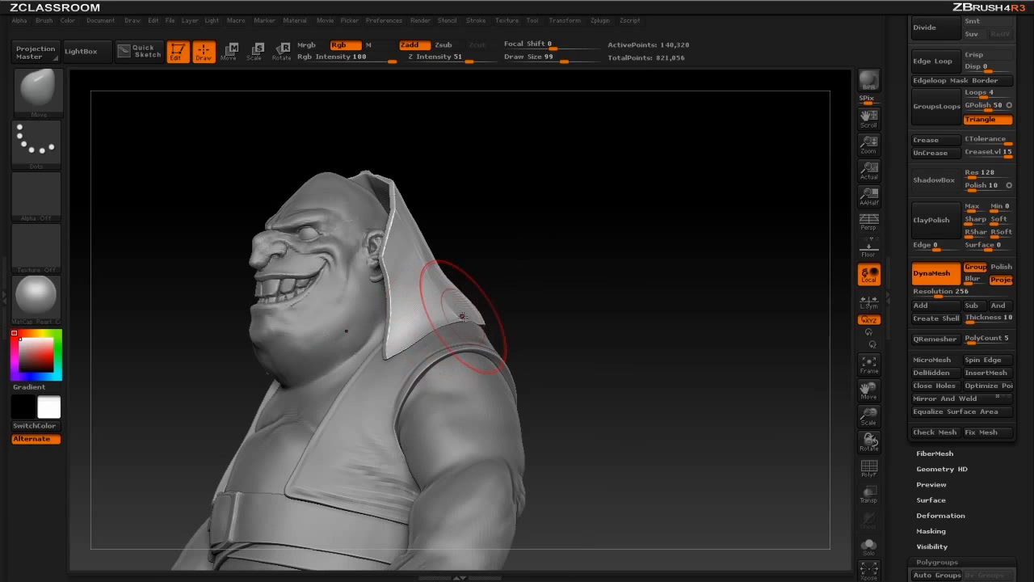
# - Reduce the brush size and smooth the neck cloth's lower edge over the shoulder
pyautogui.press('[')
pyautogui.press('[')
pyautogui.press('[')
pyautogui.press('[')
pyautogui.moveTo(540, 311); pyautogui.dragTo(518, 309)
pyautogui.keyDown('shift'); pyautogui.moveTo(413, 336); pyautogui.dragTo(493, 315); pyautogui.keyUp('shift')
pyautogui.moveTo(566, 305); pyautogui.dragTo(499, 328)
pyautogui.keyDown('shift'); pyautogui.moveTo(409, 356); pyautogui.dragTo(506, 342); pyautogui.keyUp('shift')
# - Move, smooth and trim the neck cloth's lower edge along the back of the collar, with TrimDynamic at draw size 59
pyautogui.moveTo(647, 271)
pyautogui.mouseDown()
pyautogui.moveTo(589, 277)
pyautogui.moveTo(639, 274)
pyautogui.mouseUp()
pyautogui.moveTo(500, 335)
pyautogui.mouseDown()
pyautogui.moveTo(471, 342)
pyautogui.moveTo(483, 342)
pyautogui.mouseUp()
pyautogui.moveTo(635, 285); pyautogui.dragTo(597, 294)
pyautogui.moveTo(510, 340)
pyautogui.keyDown('shift'); pyautogui.mouseDown()
pyautogui.moveTo(540, 327)
pyautogui.moveTo(497, 344)
pyautogui.mouseUp(); pyautogui.keyUp('shift')
pyautogui.keyDown('alt'); pyautogui.moveTo(656, 267); pyautogui.dragTo(671, 249); pyautogui.keyUp('alt')
pyautogui.moveTo(535, 337)
pyautogui.keyDown('shift'); pyautogui.mouseDown()
pyautogui.moveTo(500, 350)
pyautogui.moveTo(530, 342)
pyautogui.mouseUp(); pyautogui.keyUp('shift')
pyautogui.moveTo(628, 304); pyautogui.dragTo(594, 315)
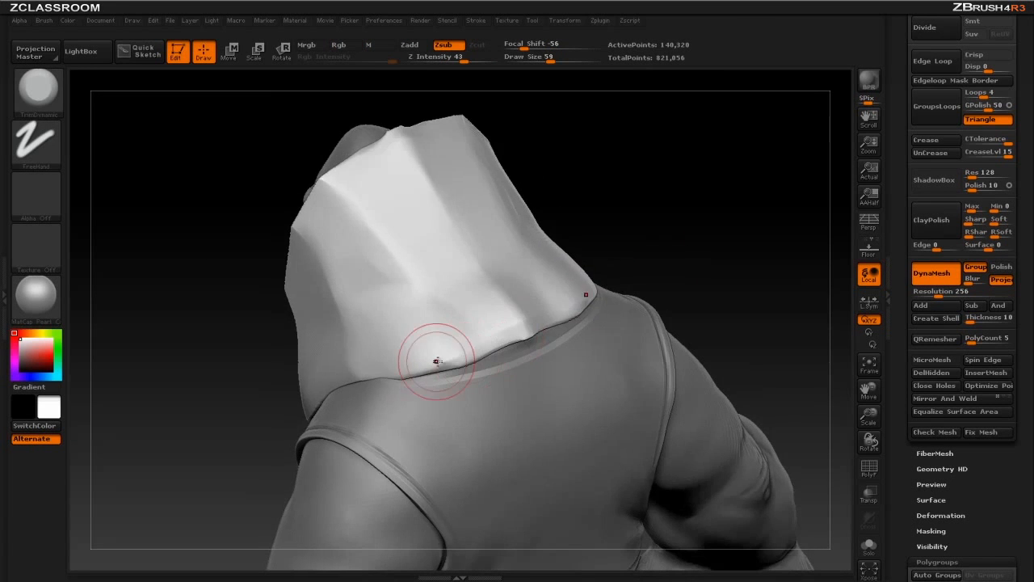
pyautogui.moveTo(699, 276); pyautogui.dragTo(558, 323)
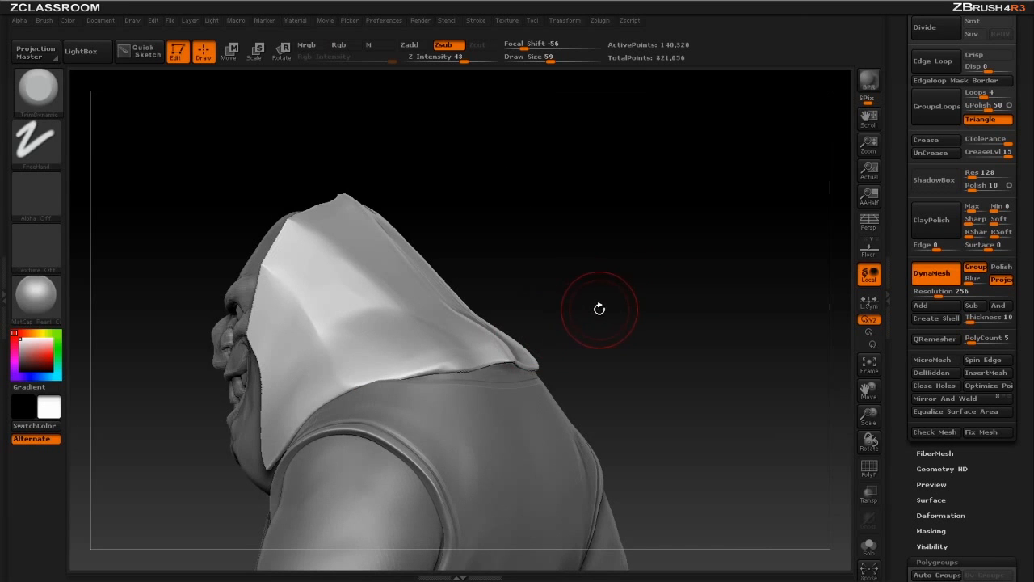
# - Thicken the neck cloth's lower rear edge with the Inflat brush
pyautogui.press('b')
pyautogui.press('i')
pyautogui.press('n')
pyautogui.moveTo(636, 328); pyautogui.dragTo(578, 335)
pyautogui.press('s')
pyautogui.moveTo(506, 350); pyautogui.dragTo(510, 351)
pyautogui.moveTo(598, 343)
pyautogui.mouseDown()
pyautogui.moveTo(575, 349)
pyautogui.moveTo(572, 367)
pyautogui.mouseUp()
pyautogui.moveTo(601, 301)
pyautogui.mouseDown()
pyautogui.moveTo(650, 299)
pyautogui.moveTo(653, 275)
pyautogui.mouseUp()
# - Trim the neck cloth's lower rear edge with the TrimDynamic brush at draw size 68
pyautogui.press('b')
pyautogui.press('t')
pyautogui.press('d')
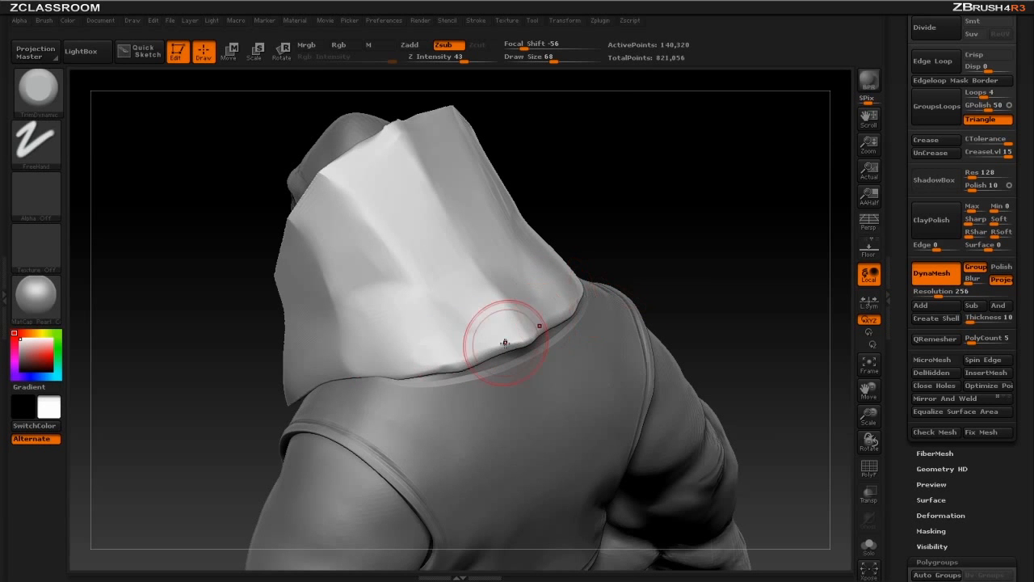
# - Reshape the neck cloth's lower rear edge against the vest collar with the Move brush, and smooth it
pyautogui.press('b')
pyautogui.press('m')
pyautogui.press('v')
pyautogui.moveTo(494, 349); pyautogui.dragTo(506, 352)
pyautogui.moveTo(681, 273); pyautogui.dragTo(721, 273)
pyautogui.press(']')
pyautogui.moveTo(521, 344); pyautogui.dragTo(516, 350)
pyautogui.press('[')
pyautogui.moveTo(608, 285); pyautogui.dragTo(651, 285)
pyautogui.moveTo(509, 333); pyautogui.dragTo(501, 336)
pyautogui.moveTo(630, 286); pyautogui.dragTo(587, 287)
pyautogui.keyDown('shift'); pyautogui.moveTo(480, 346); pyautogui.dragTo(490, 344); pyautogui.keyUp('shift')
# - Smooth the back of the neck cloth and refine its upper edge with the Move brush at draw size 41
pyautogui.moveTo(618, 292); pyautogui.dragTo(692, 372)
pyautogui.keyDown('shift'); pyautogui.moveTo(501, 291); pyautogui.dragTo(497, 283); pyautogui.keyUp('shift')
pyautogui.moveTo(617, 251); pyautogui.dragTo(629, 254)
pyautogui.press('[')
pyautogui.moveTo(554, 232); pyautogui.dragTo(464, 256)
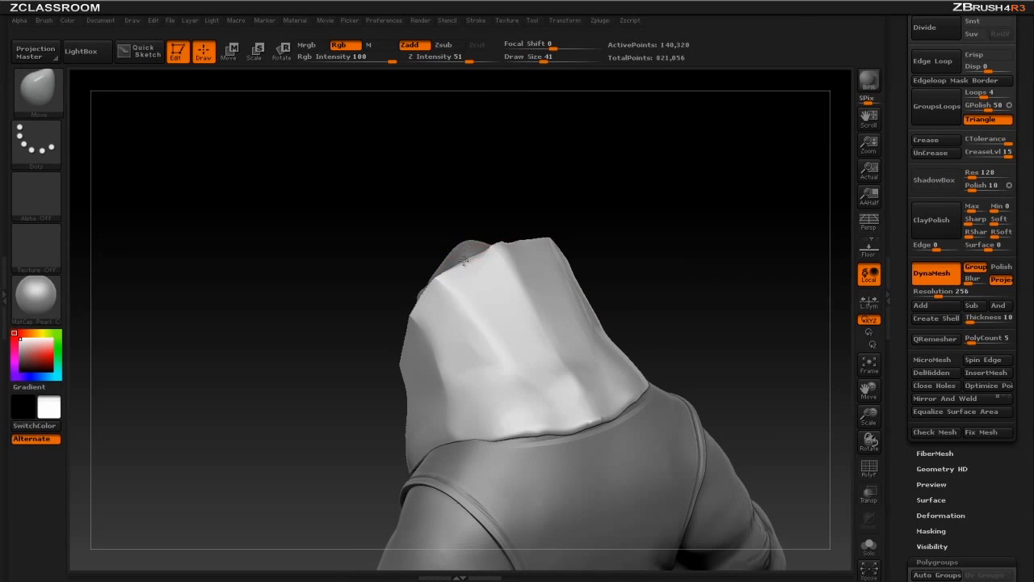
pyautogui.moveTo(625, 226); pyautogui.dragTo(645, 214)
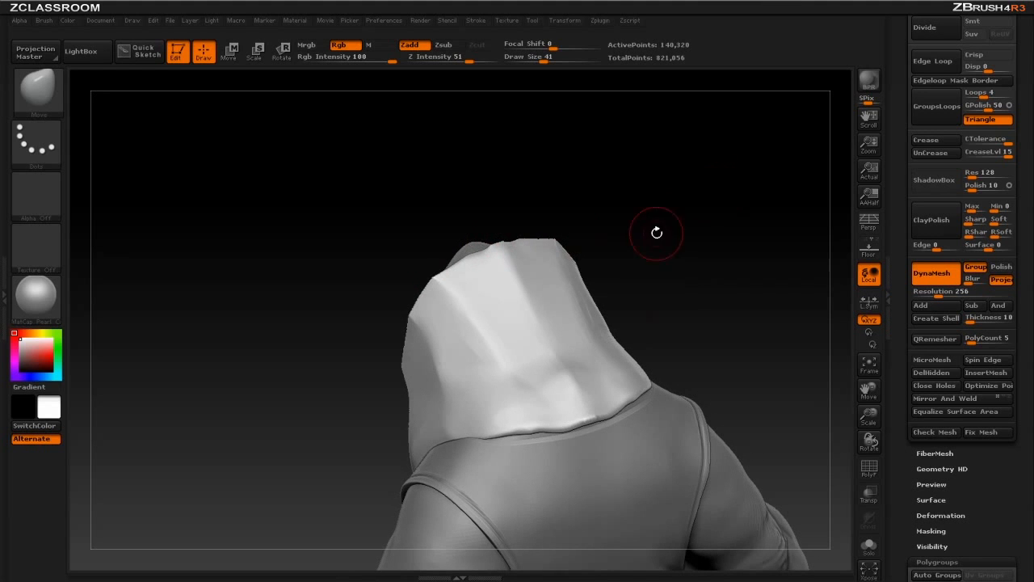
# - Unhide the rest of the headgear and invert the mask so that only the neck cloth stays editable
pyautogui.keyDown('ctrl'); pyautogui.click(735, 215); pyautogui.keyUp('ctrl')
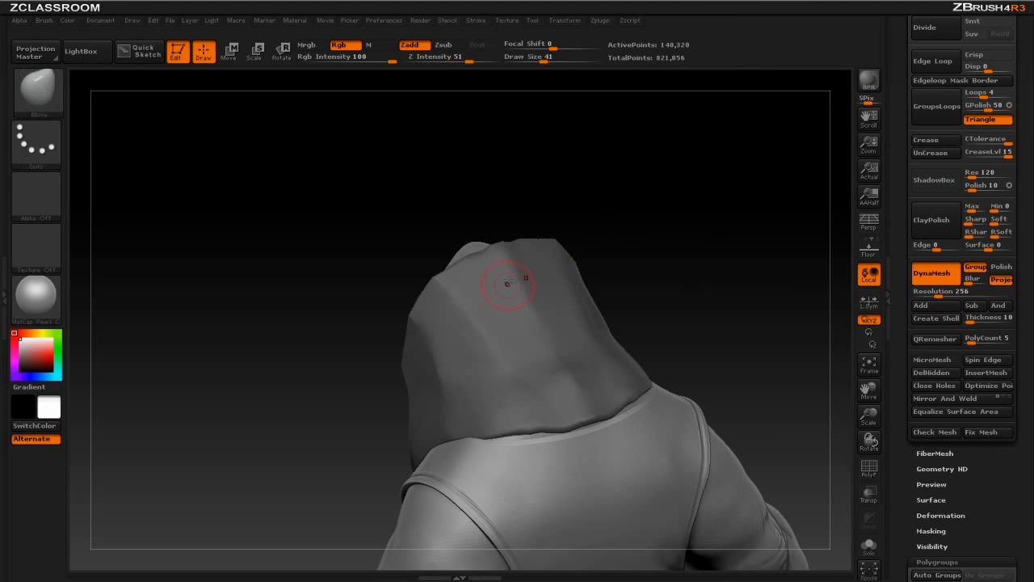
pyautogui.keyDown('ctrl'); pyautogui.keyDown('shift'); pyautogui.click(731, 214); pyautogui.keyUp('shift'); pyautogui.keyUp('ctrl')
pyautogui.moveTo(711, 234); pyautogui.dragTo(507, 211)
pyautogui.keyDown('ctrl'); pyautogui.click(748, 215); pyautogui.keyUp('ctrl')
# - Fit the side of the neck cloth's upper edge against the headgear rim with the Move brush at draw size 84
pyautogui.moveTo(693, 197)
pyautogui.mouseDown()
pyautogui.moveTo(716, 155)
pyautogui.moveTo(470, 301)
pyautogui.moveTo(443, 306)
pyautogui.mouseUp()
pyautogui.moveTo(649, 229); pyautogui.dragTo(674, 191)
pyautogui.moveTo(455, 293); pyautogui.dragTo(469, 283)
pyautogui.moveTo(608, 196); pyautogui.dragTo(692, 212)
pyautogui.press(']')
pyautogui.press(']')
pyautogui.moveTo(495, 262); pyautogui.dragTo(488, 271)
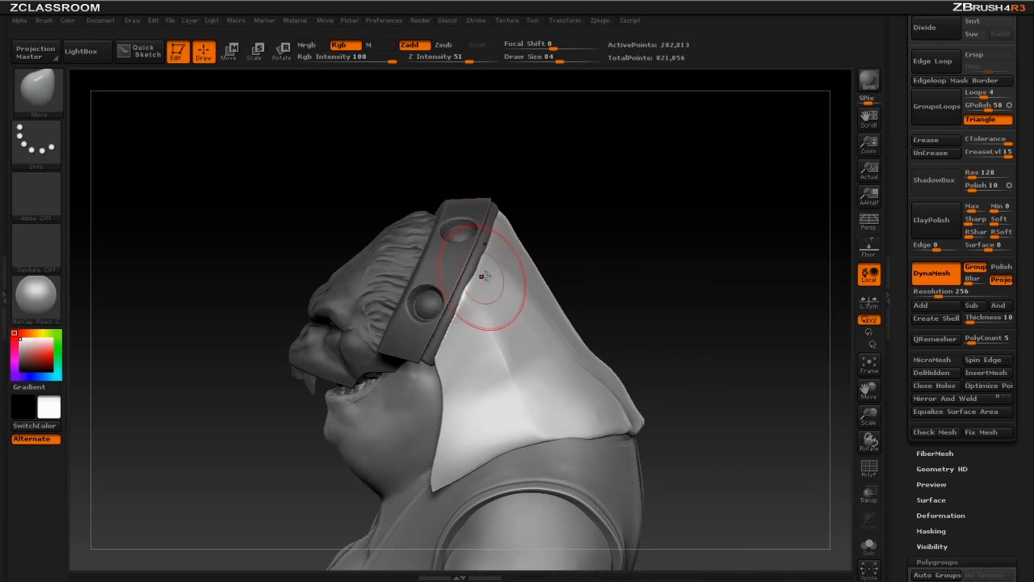
# - Tuck the neck cloth's upper rear edge under the headgear rim with the Move brush at draw sizes 74 and 45
pyautogui.moveTo(627, 239); pyautogui.dragTo(490, 275)
pyautogui.press('[')
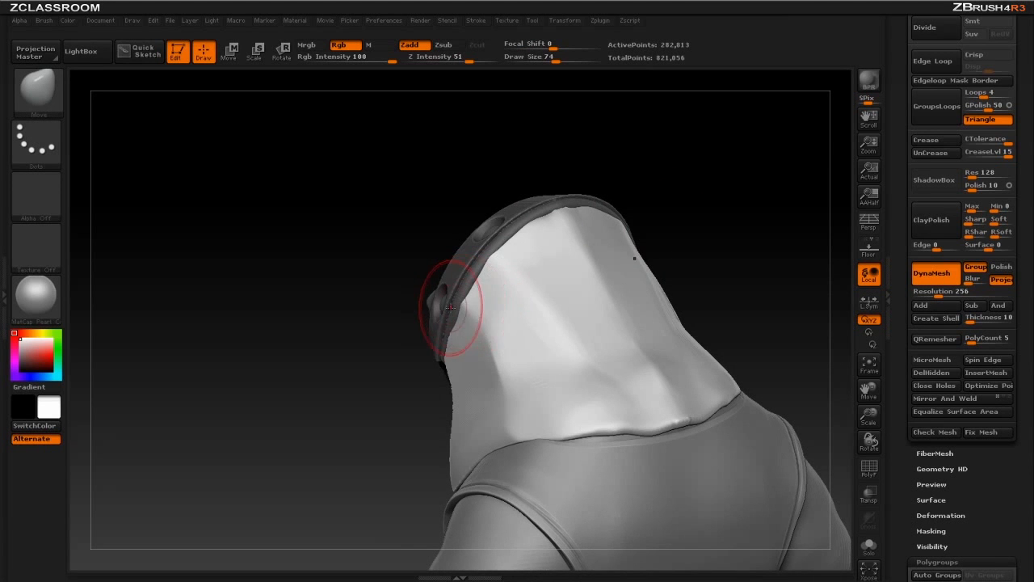
pyautogui.moveTo(404, 329); pyautogui.dragTo(445, 300)
pyautogui.press('[')
pyautogui.press('[')
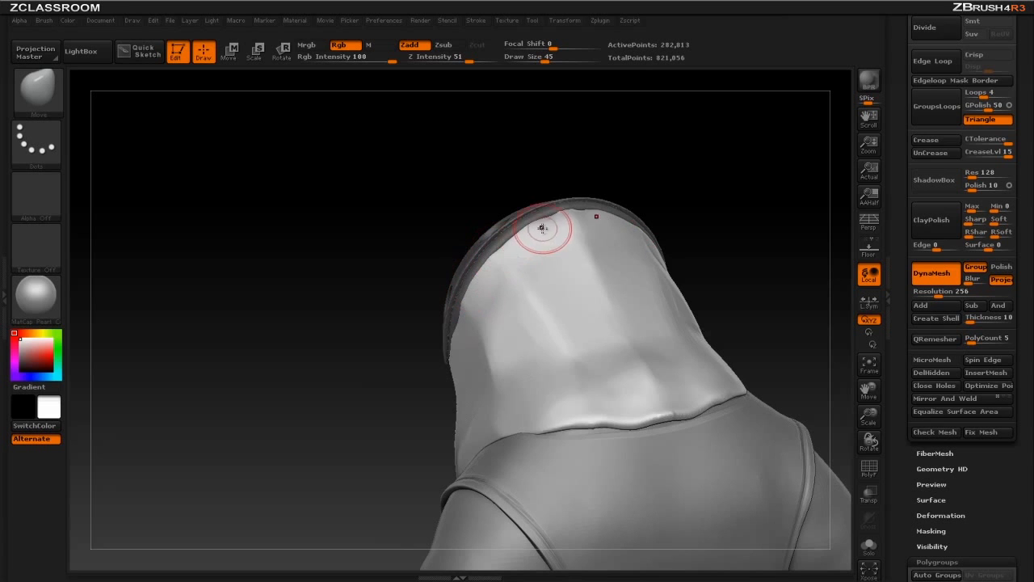
pyautogui.moveTo(646, 176); pyautogui.dragTo(745, 190)
pyautogui.moveTo(614, 289); pyautogui.dragTo(598, 275)
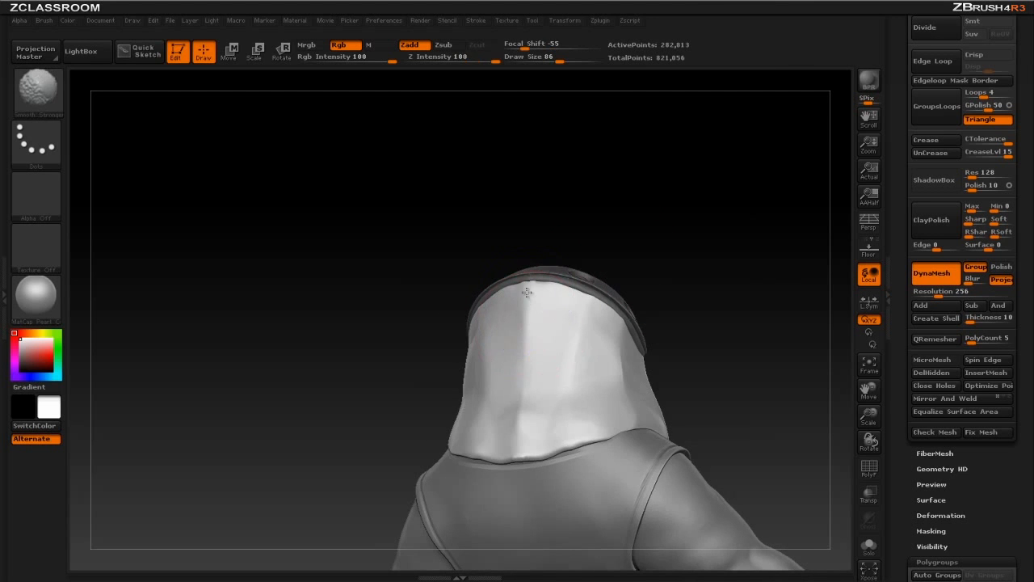
# - Switch to the Standard brush and smooth the folds on the back of the neck cloth
pyautogui.moveTo(718, 305)
pyautogui.mouseDown()
pyautogui.moveTo(651, 261)
pyautogui.moveTo(502, 289)
pyautogui.mouseUp()
pyautogui.press('b')
pyautogui.press('s')
pyautogui.press('t')
pyautogui.press('shift')
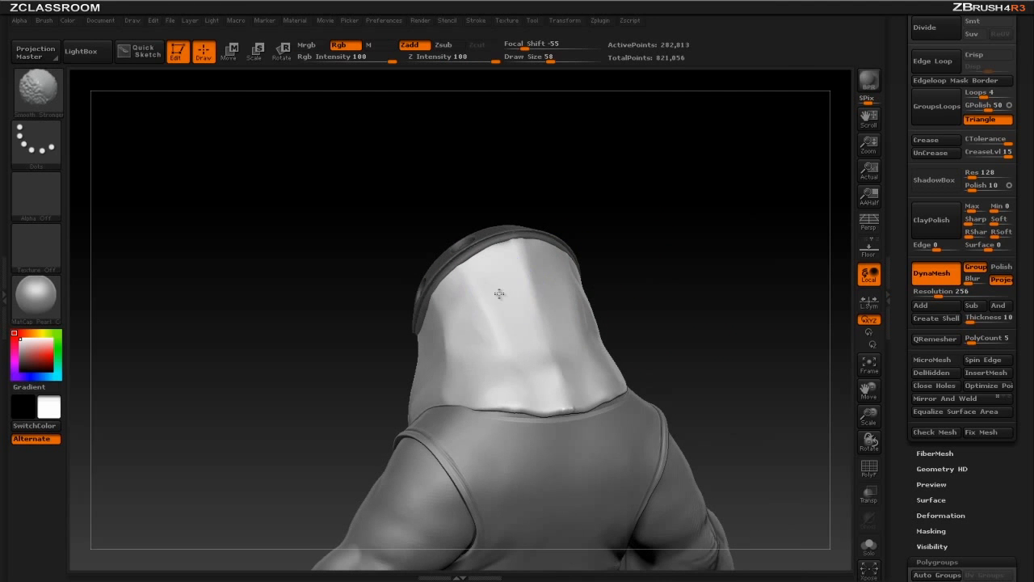
pyautogui.keyDown('shift'); pyautogui.moveTo(510, 390); pyautogui.dragTo(578, 348); pyautogui.keyUp('shift')
pyautogui.moveTo(605, 314); pyautogui.dragTo(635, 291)
pyautogui.keyDown('shift'); pyautogui.moveTo(465, 336); pyautogui.dragTo(473, 346); pyautogui.keyUp('shift')
# - Clear the headgear's mask, turn off DynaMesh grouping, and remesh the headgear and neck cloth into one surface at resolution 256
pyautogui.moveTo(646, 300)
pyautogui.mouseDown()
pyautogui.moveTo(738, 261)
pyautogui.moveTo(641, 270)
pyautogui.moveTo(722, 259)
pyautogui.mouseUp()
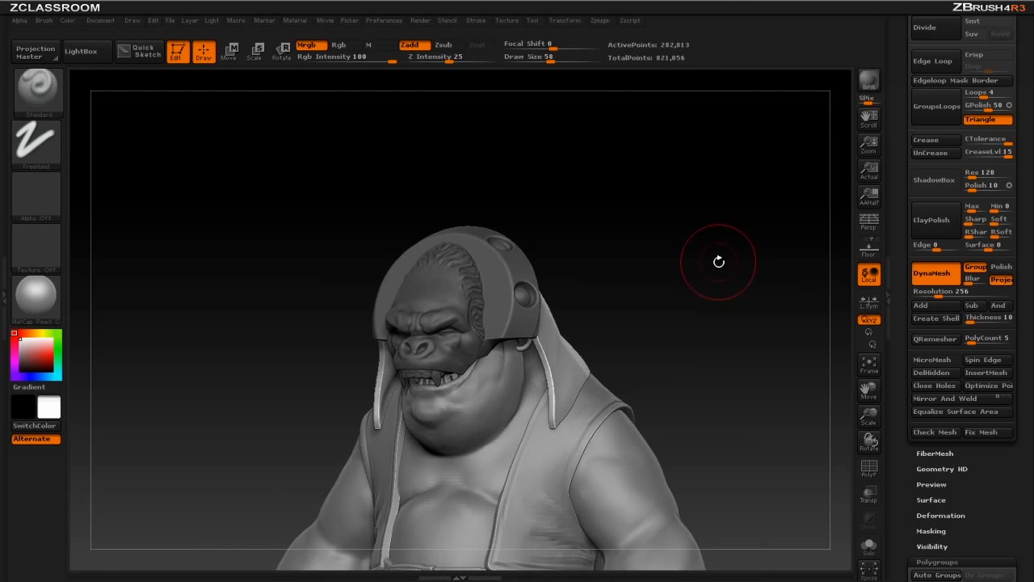
pyautogui.press('ctrl')
pyautogui.moveTo(757, 315); pyautogui.dragTo(758, 272)
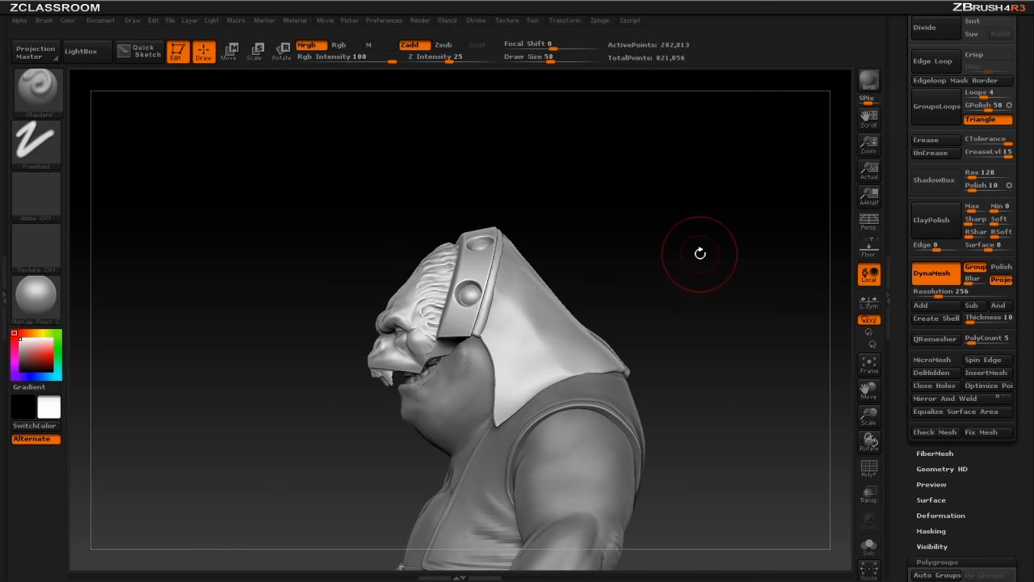
pyautogui.moveTo(612, 170)
pyautogui.mouseDown()
pyautogui.moveTo(621, 224)
pyautogui.moveTo(630, 180)
pyautogui.moveTo(761, 216)
pyautogui.moveTo(734, 222)
pyautogui.moveTo(815, 230)
pyautogui.mouseUp()
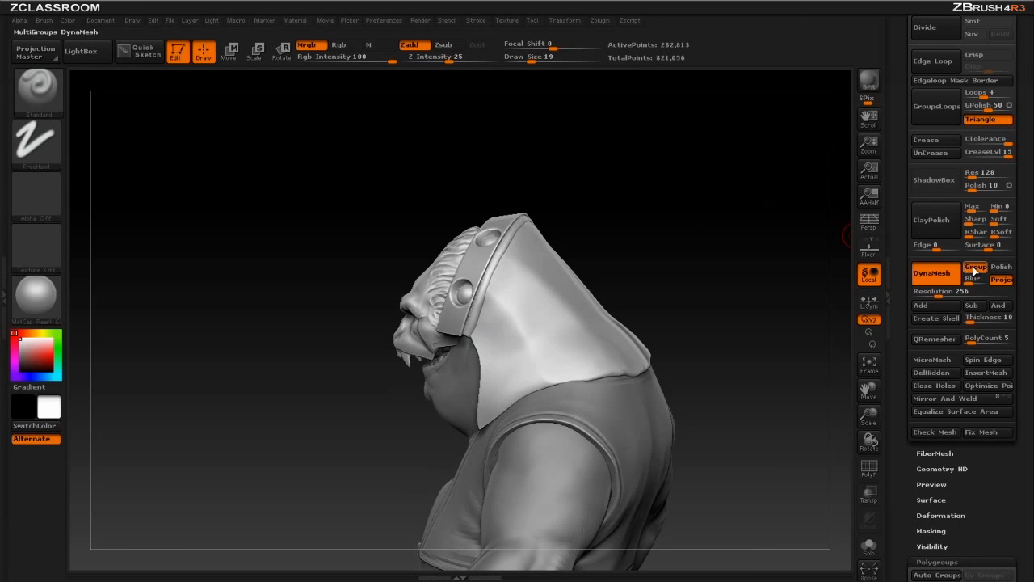
pyautogui.keyDown('ctrl'); pyautogui.moveTo(752, 251); pyautogui.dragTo(847, 361); pyautogui.keyUp('ctrl')
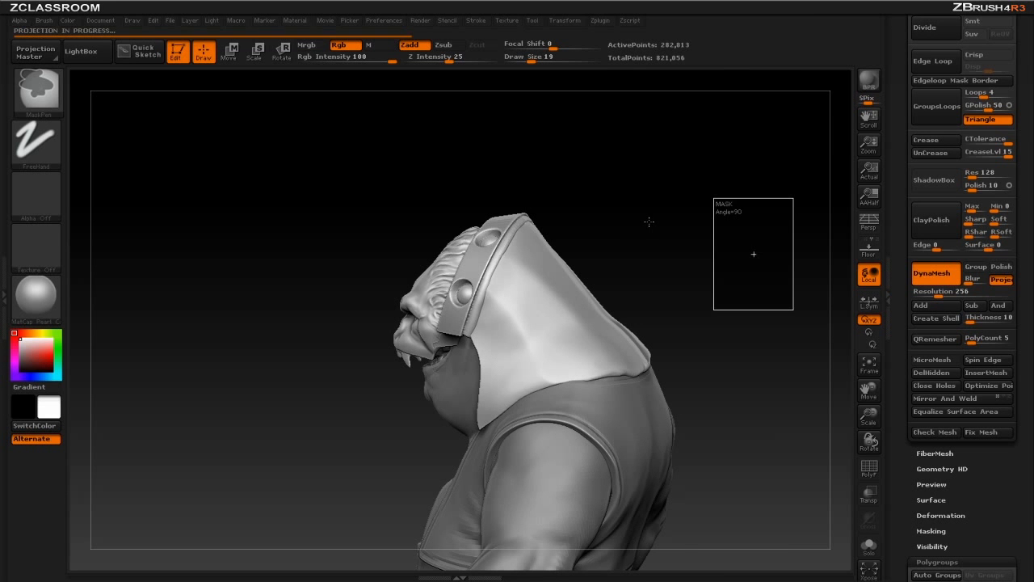
pyautogui.moveTo(649, 219); pyautogui.dragTo(745, 222)
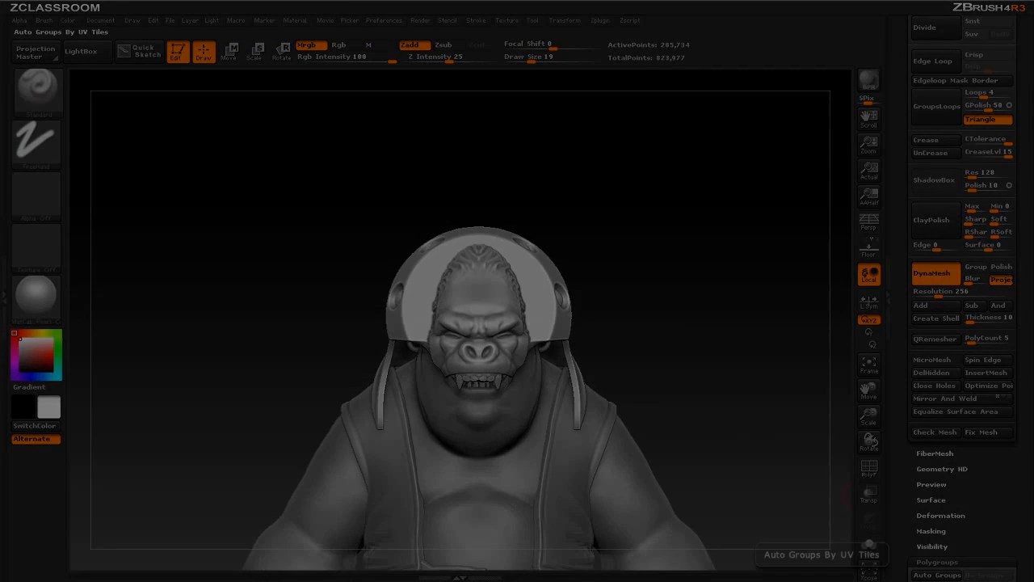